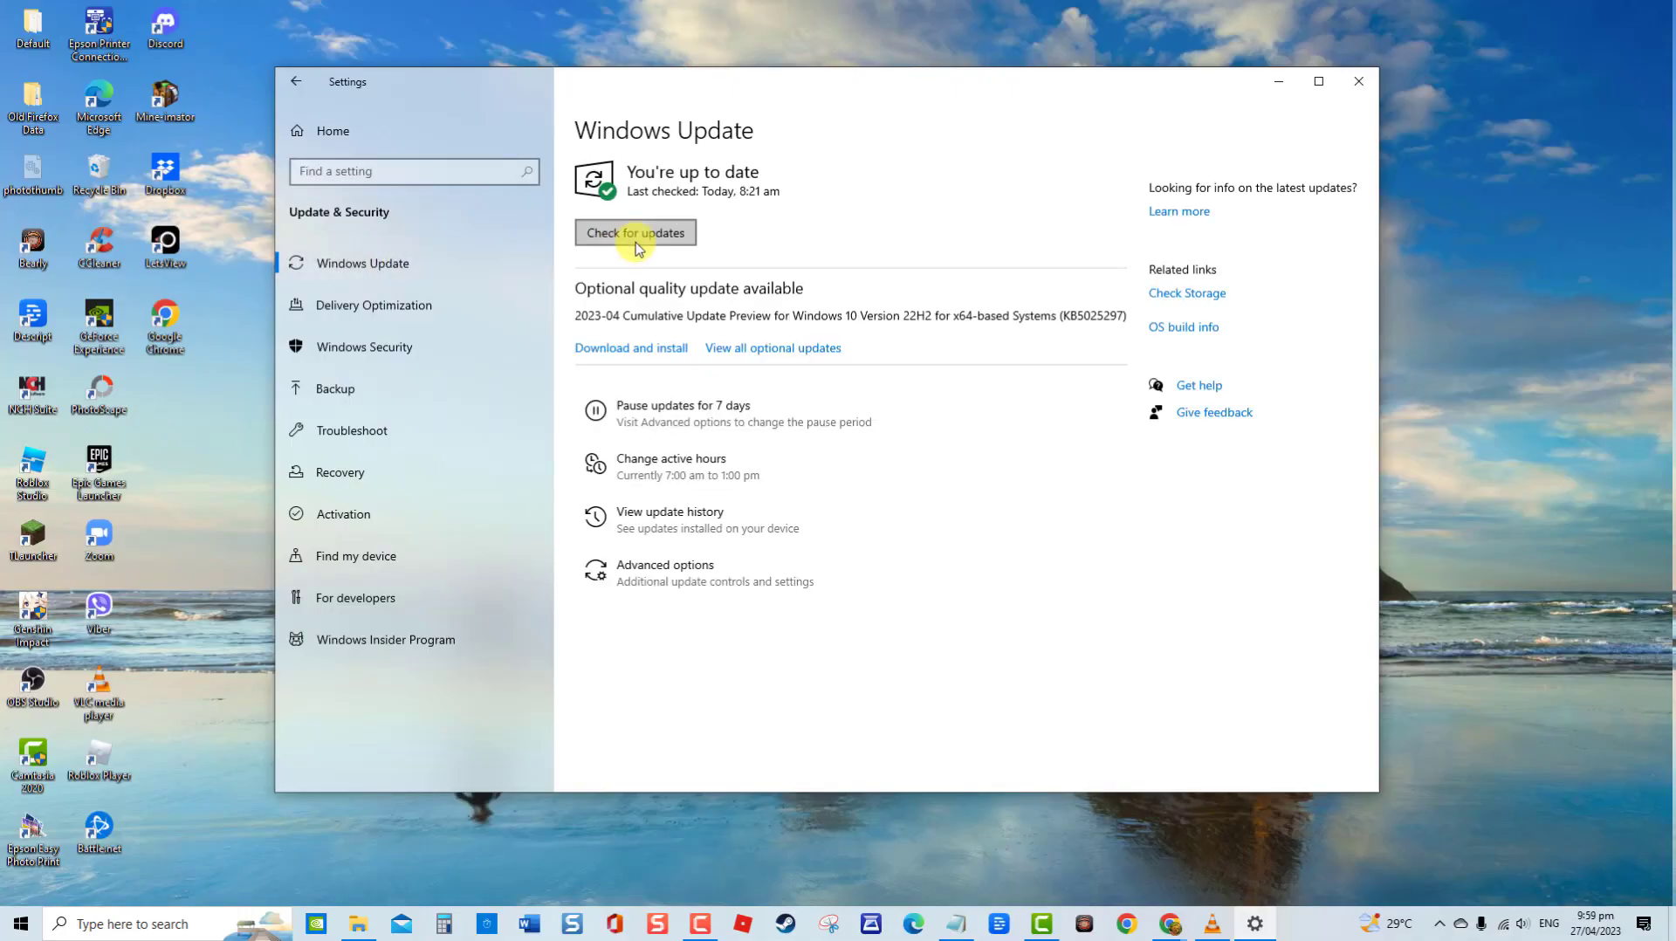
Check for updates so the pending .NET Framework cumulative update downloads, then close Settings
click(637, 232)
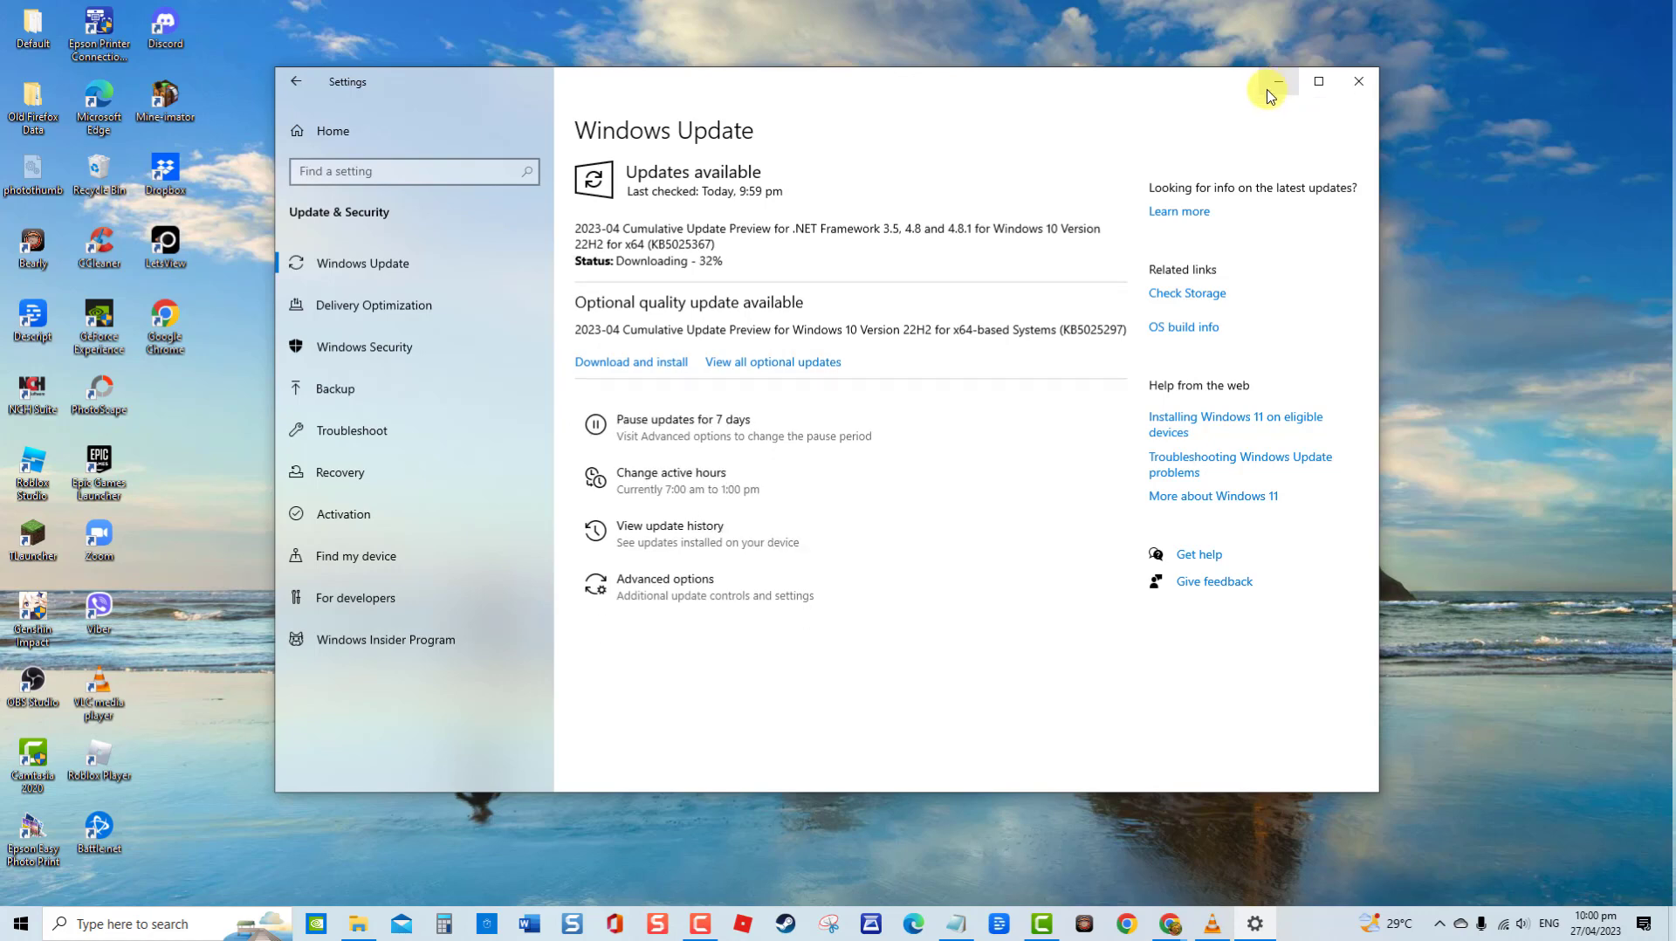
click(1358, 81)
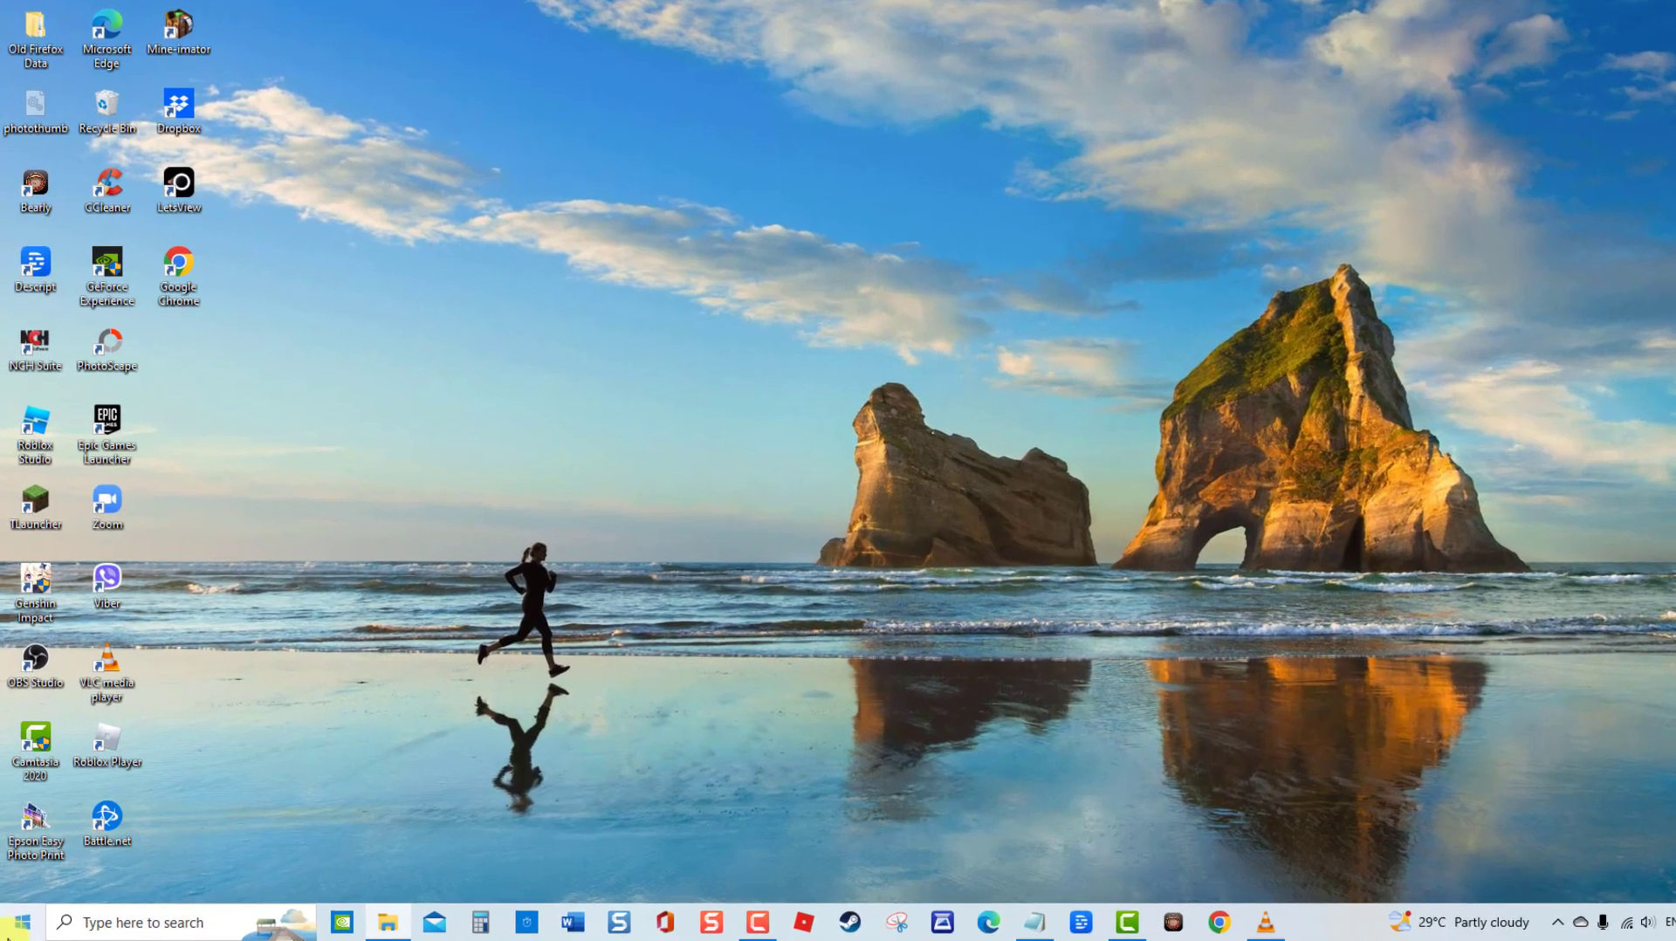
Run the Windows Update troubleshooter under Update & Security > Troubleshoot; it reports no problems
click(21, 924)
click(21, 843)
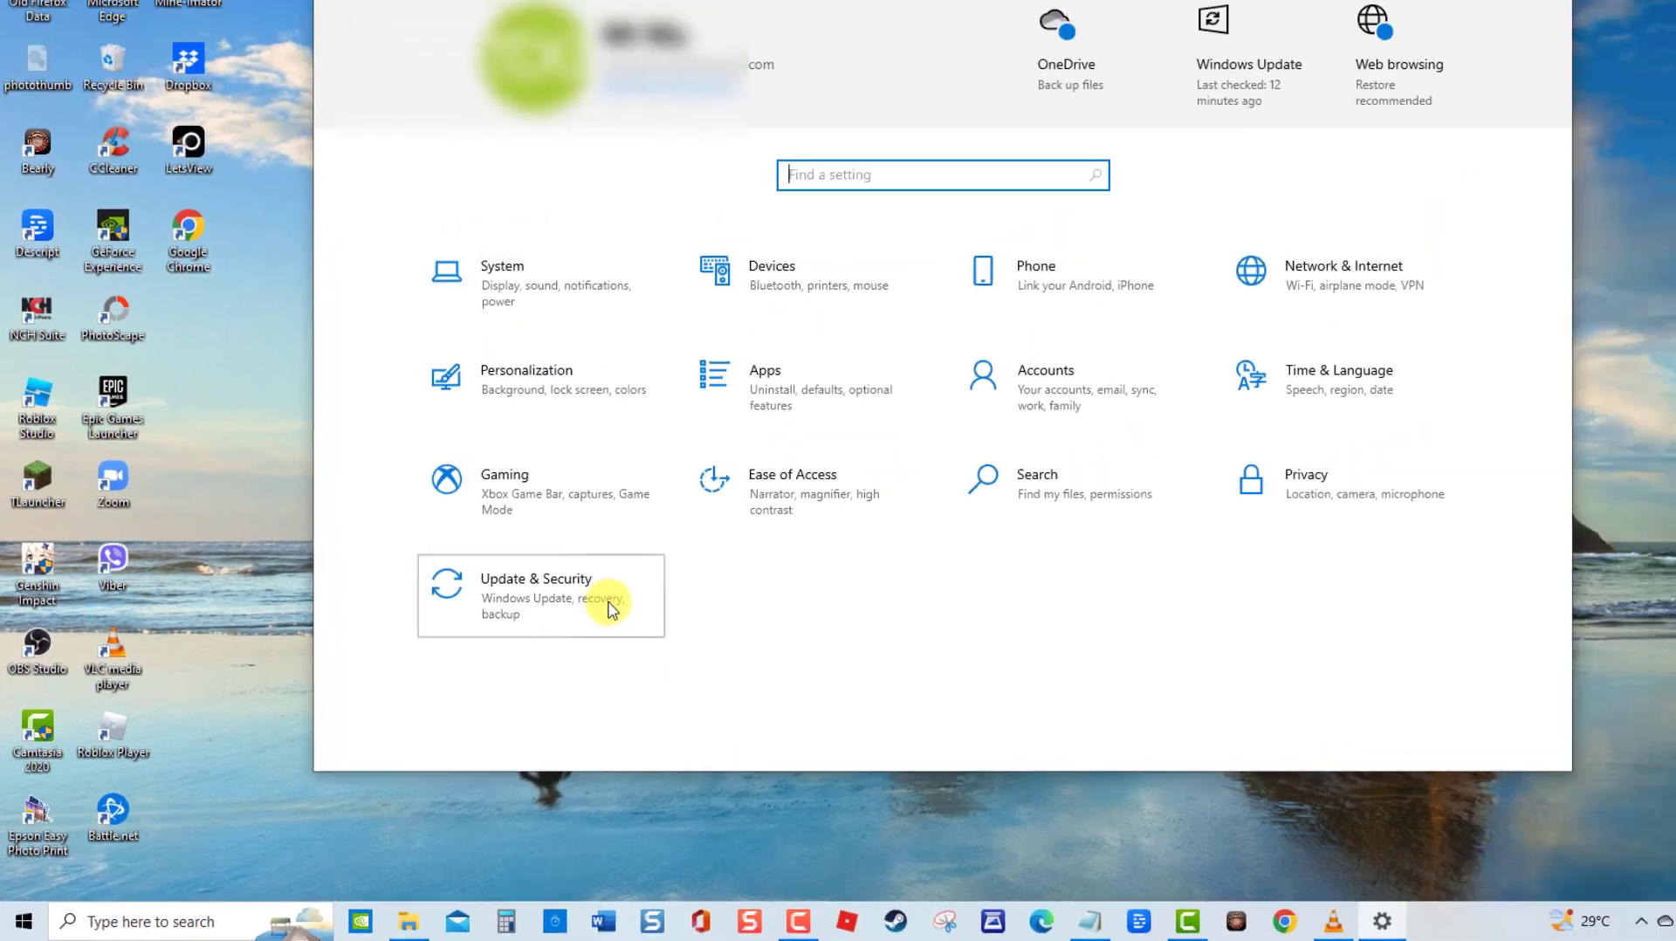
click(742, 524)
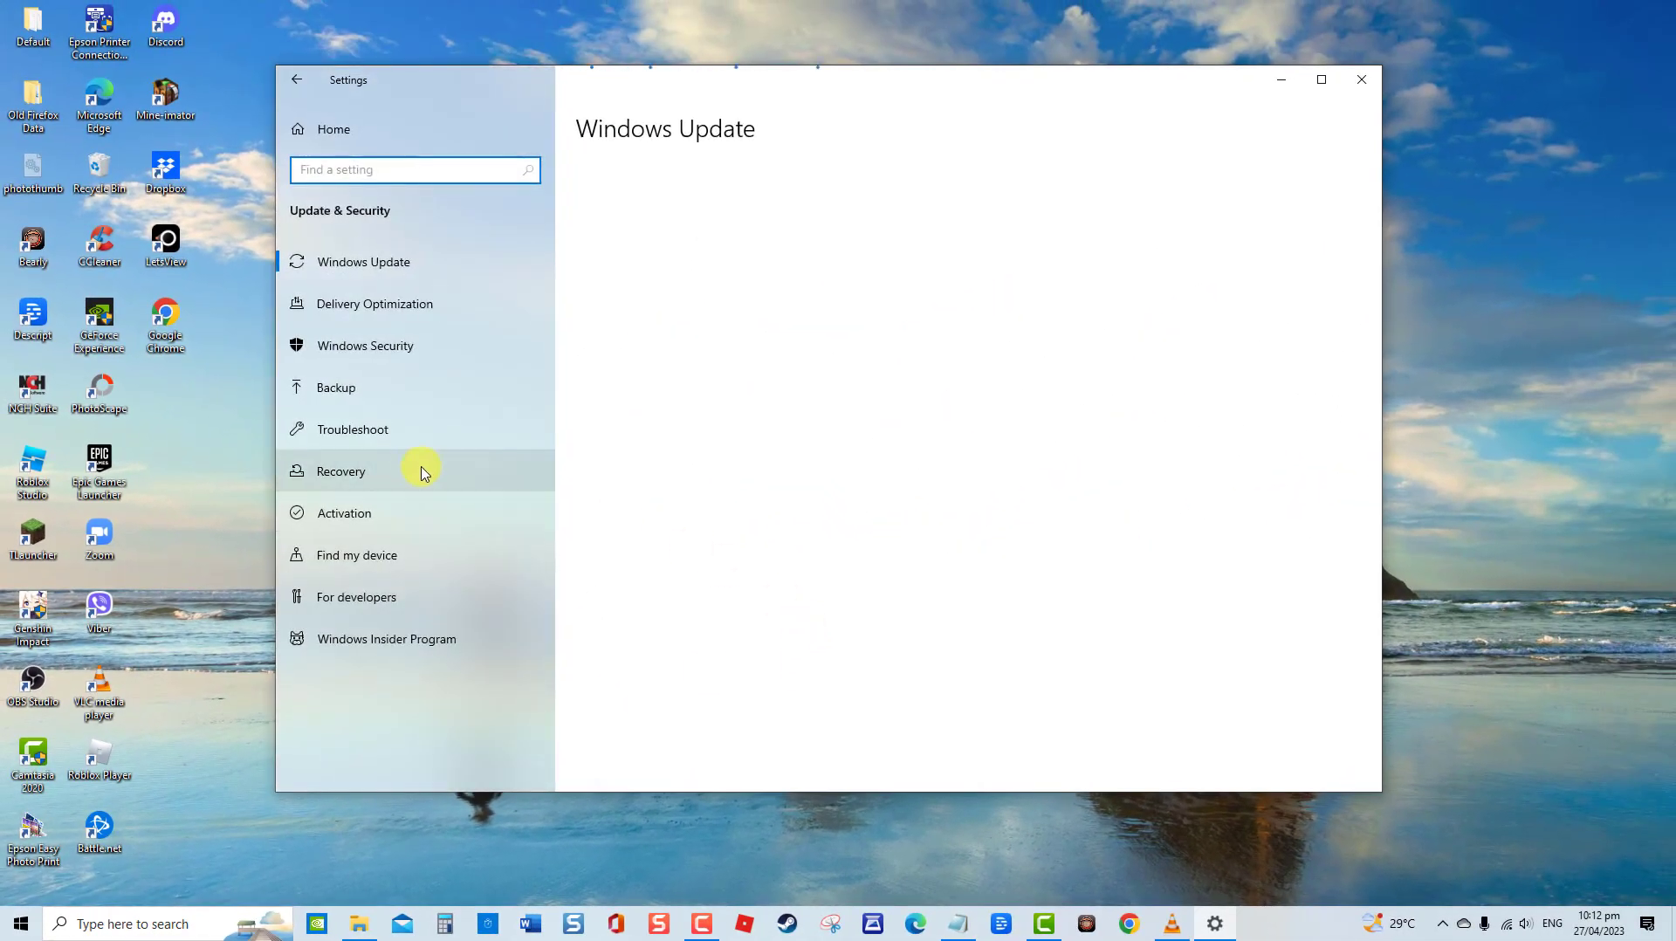
click(394, 438)
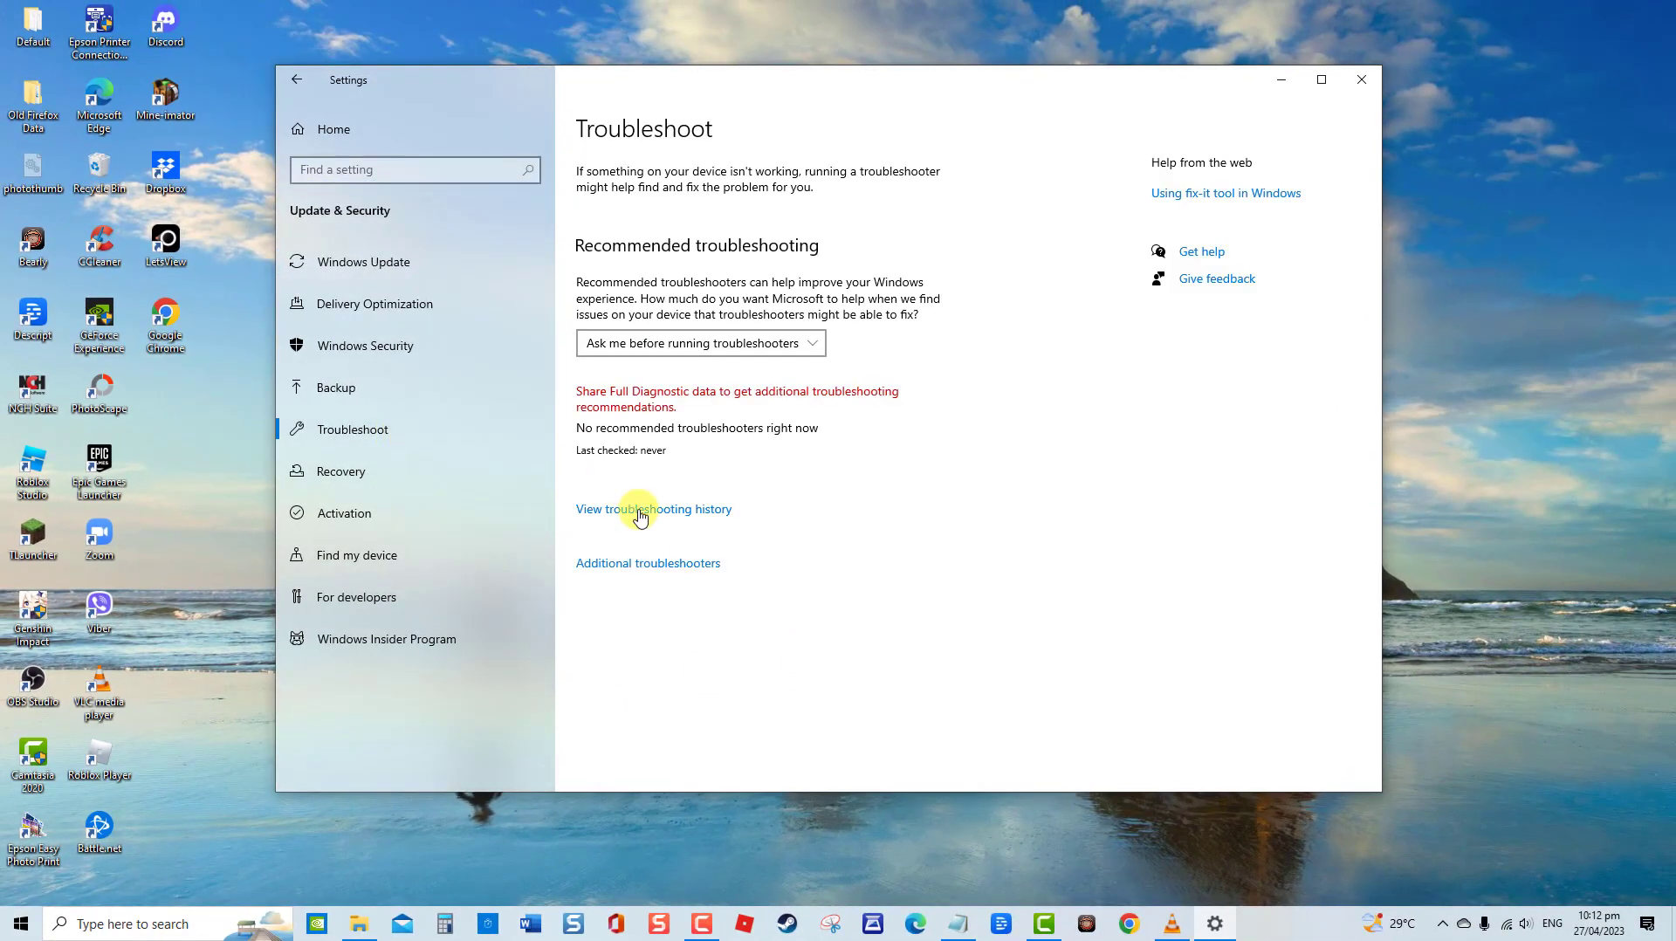
click(666, 565)
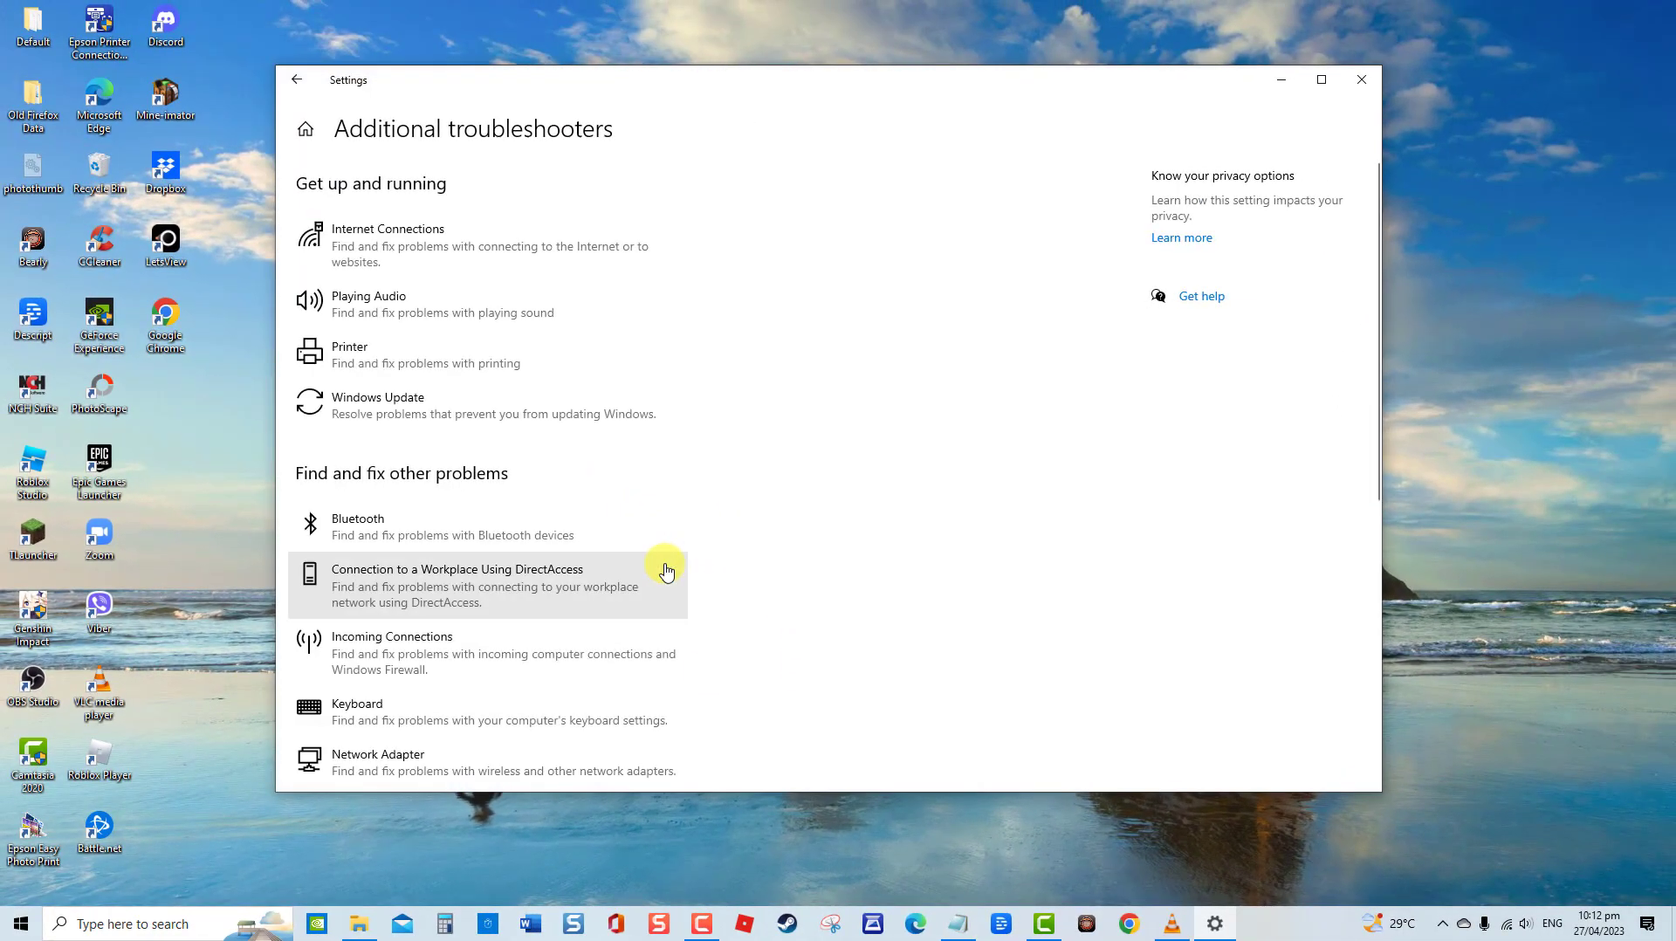
click(461, 421)
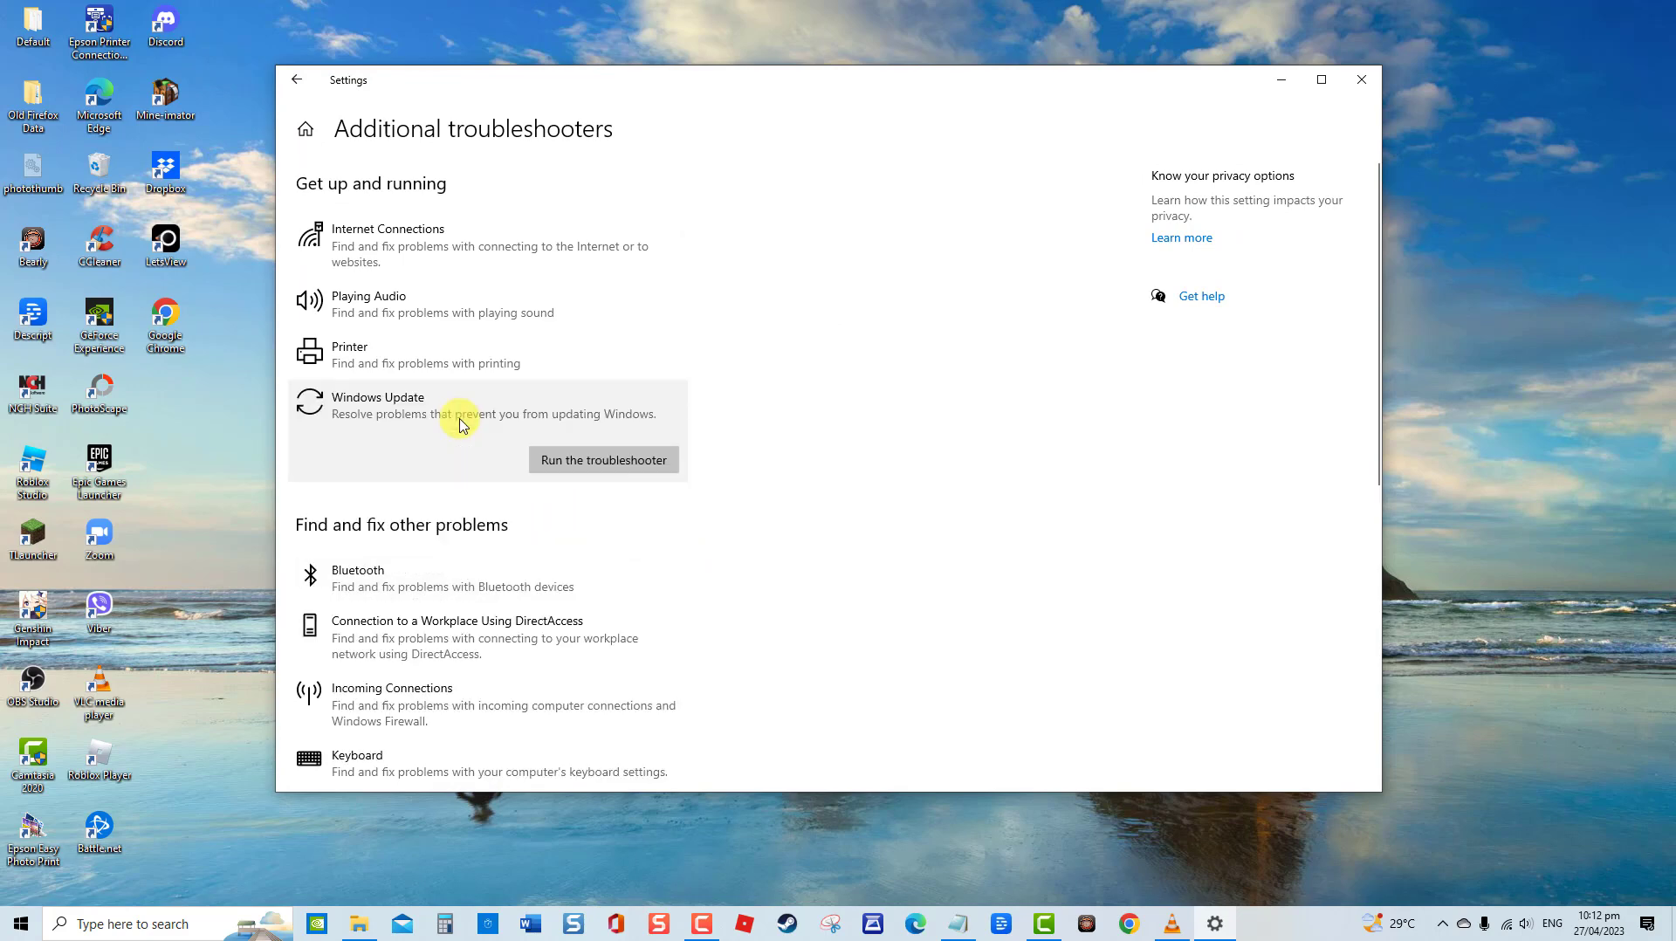
click(603, 460)
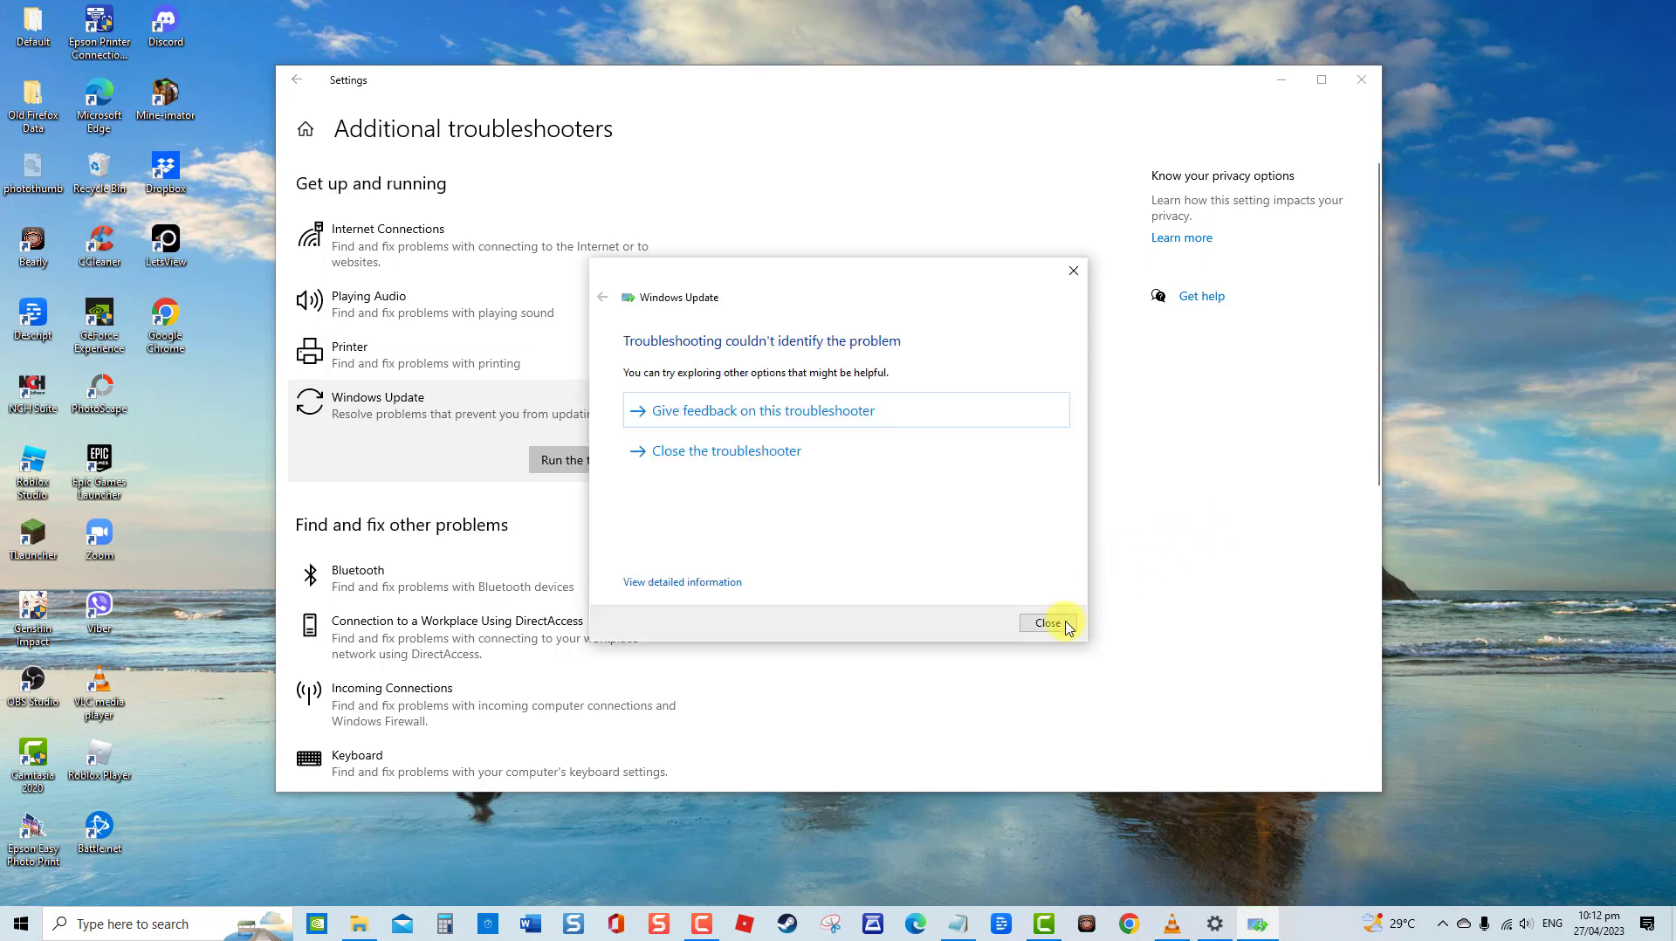
click(1060, 625)
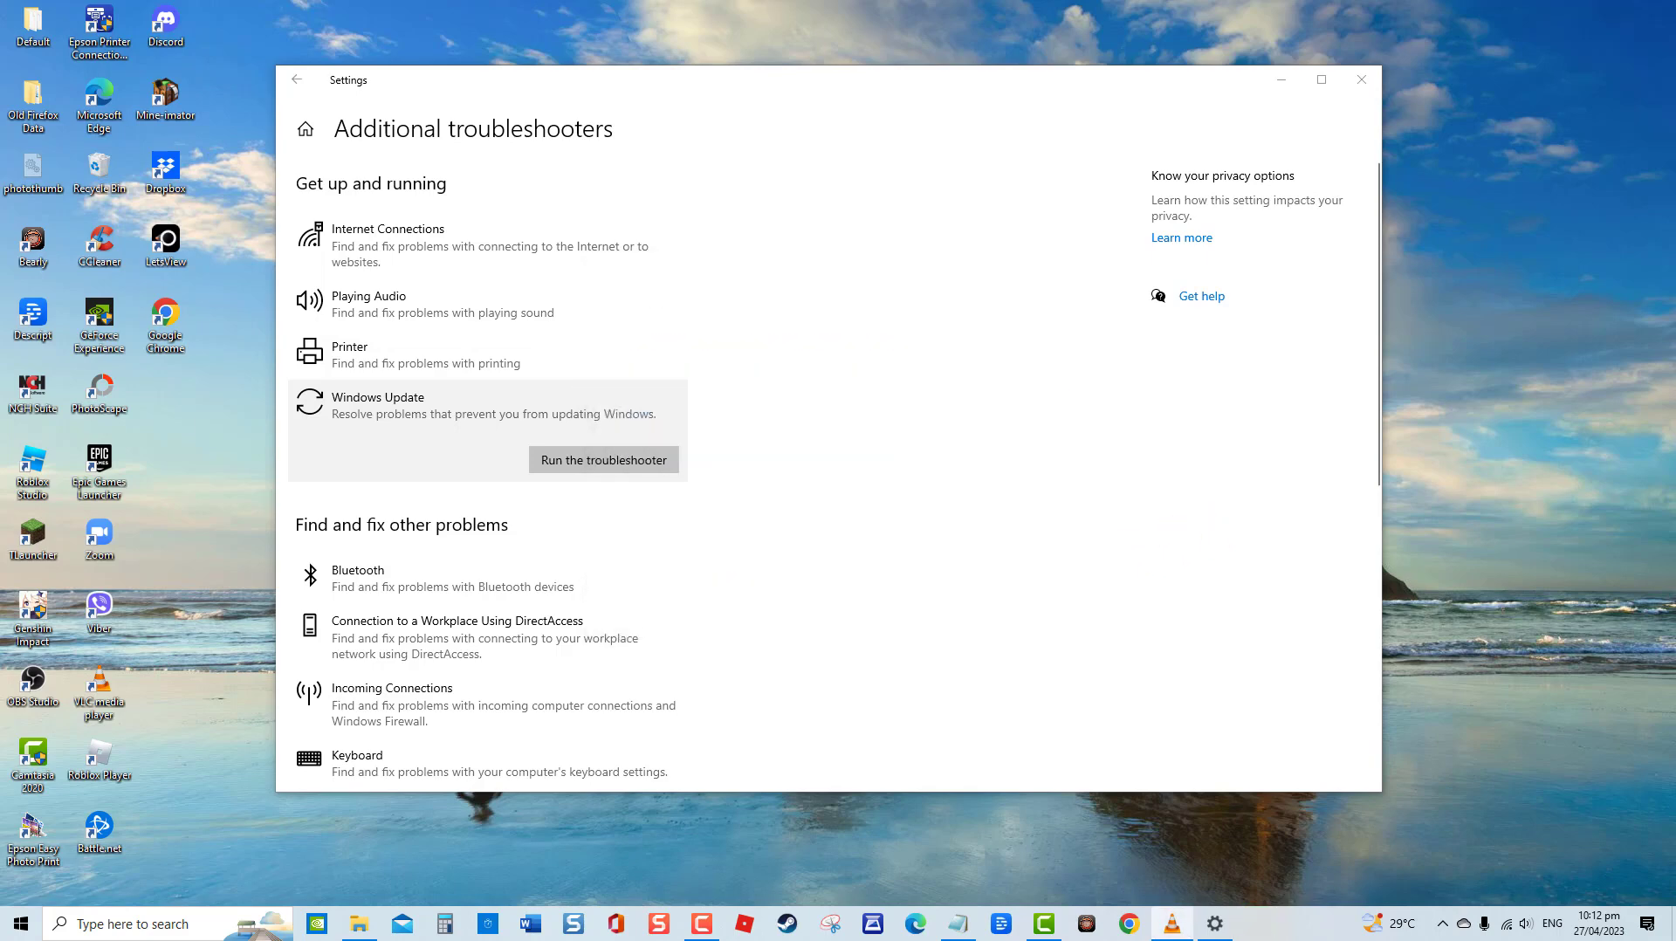
click(1360, 80)
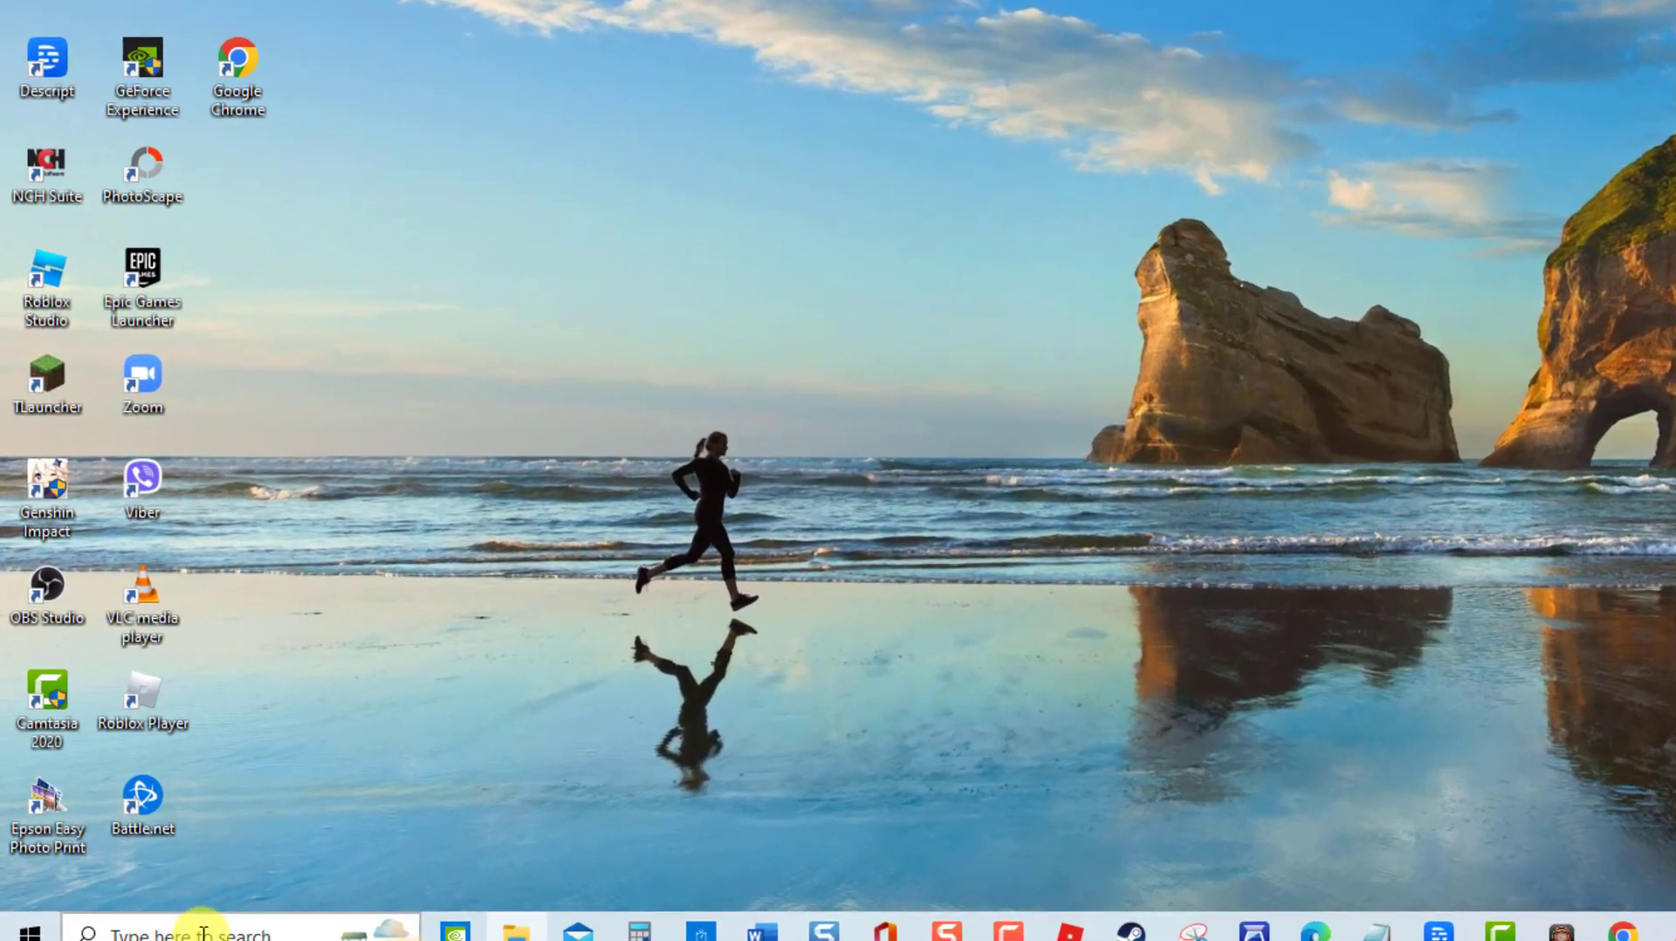
In an administrator Command Prompt, run sfc /scannow, which finds no integrity violations
click(135, 924)
text(command prompt)
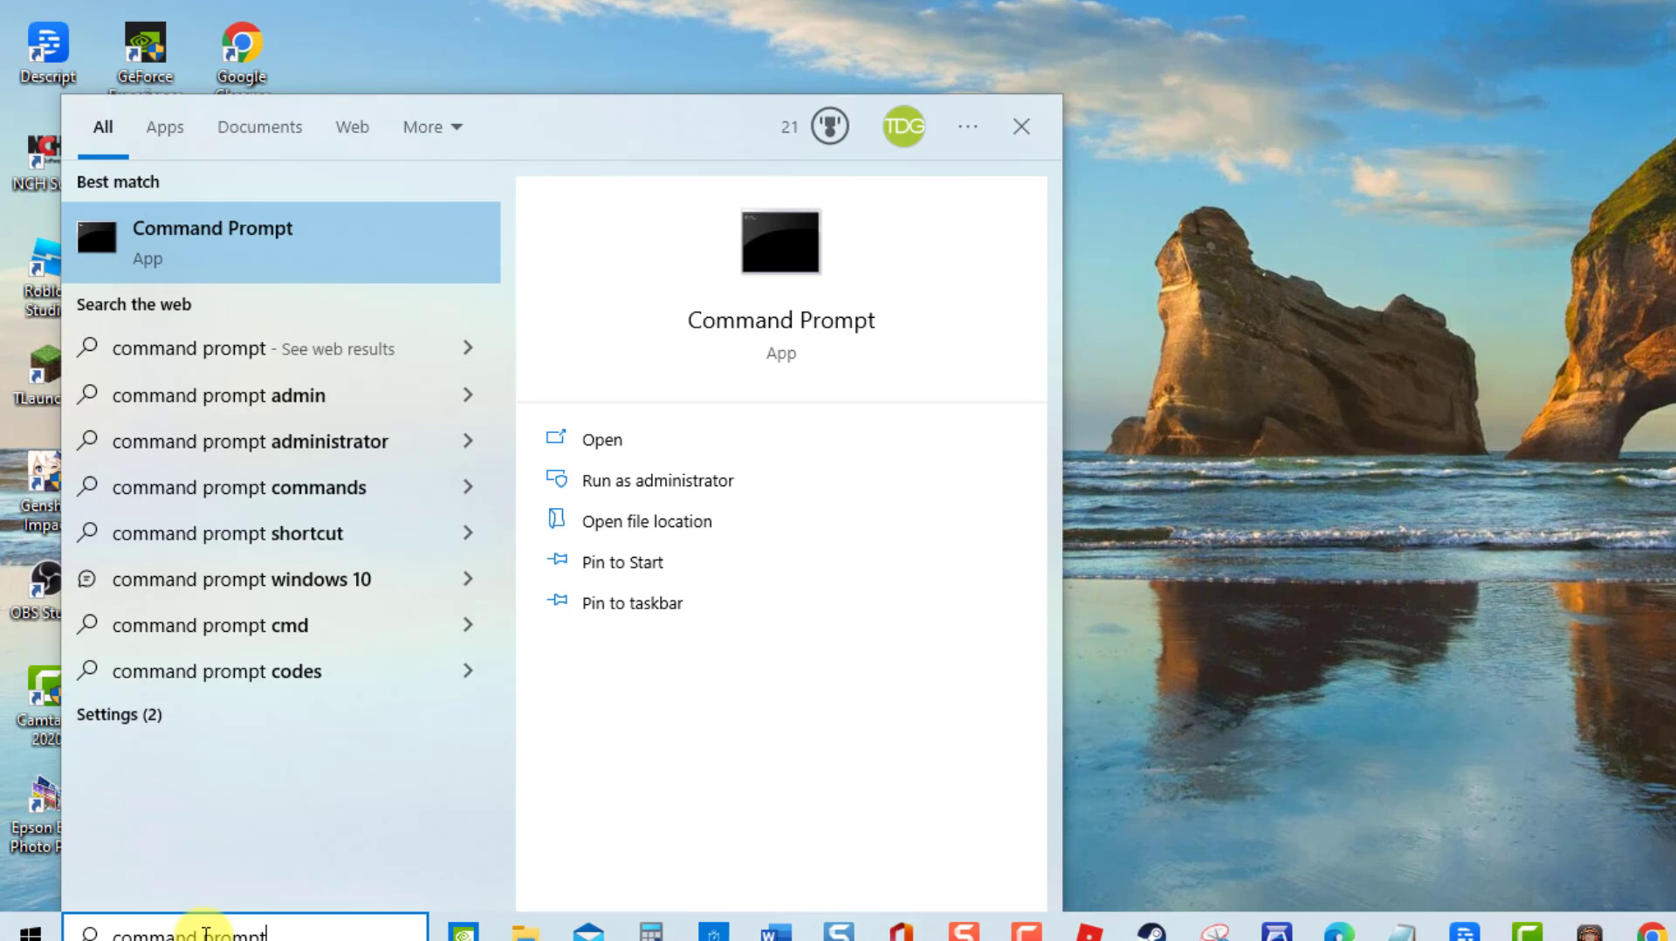
click(669, 481)
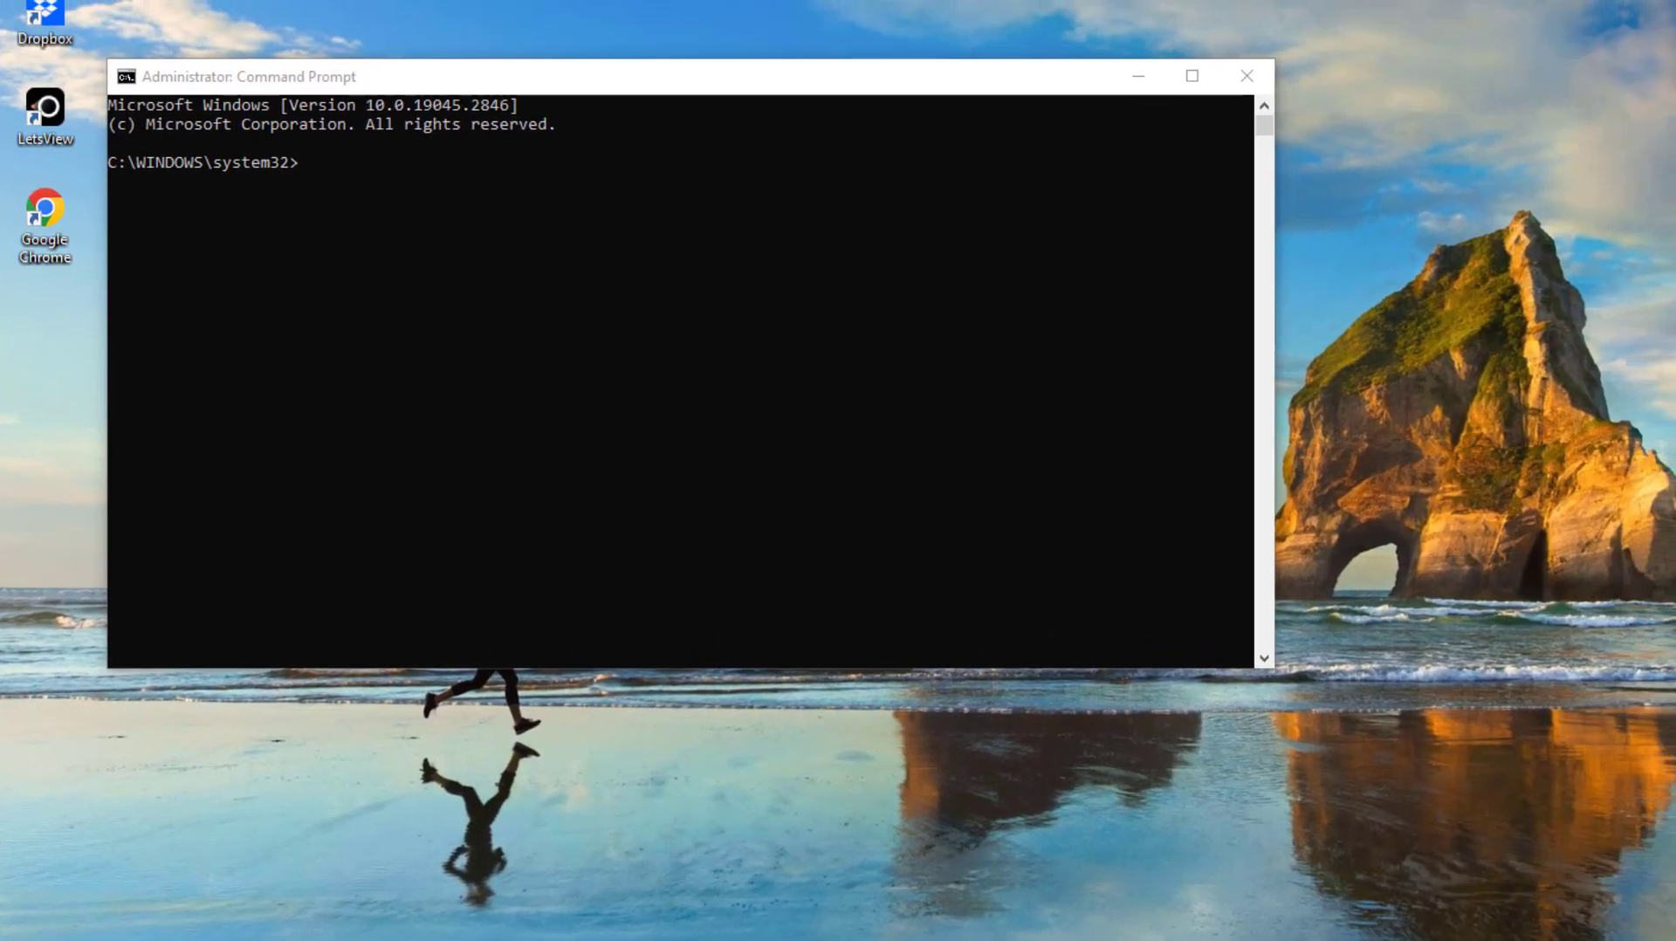
click(306, 161)
right_click(307, 161)
key(Return)
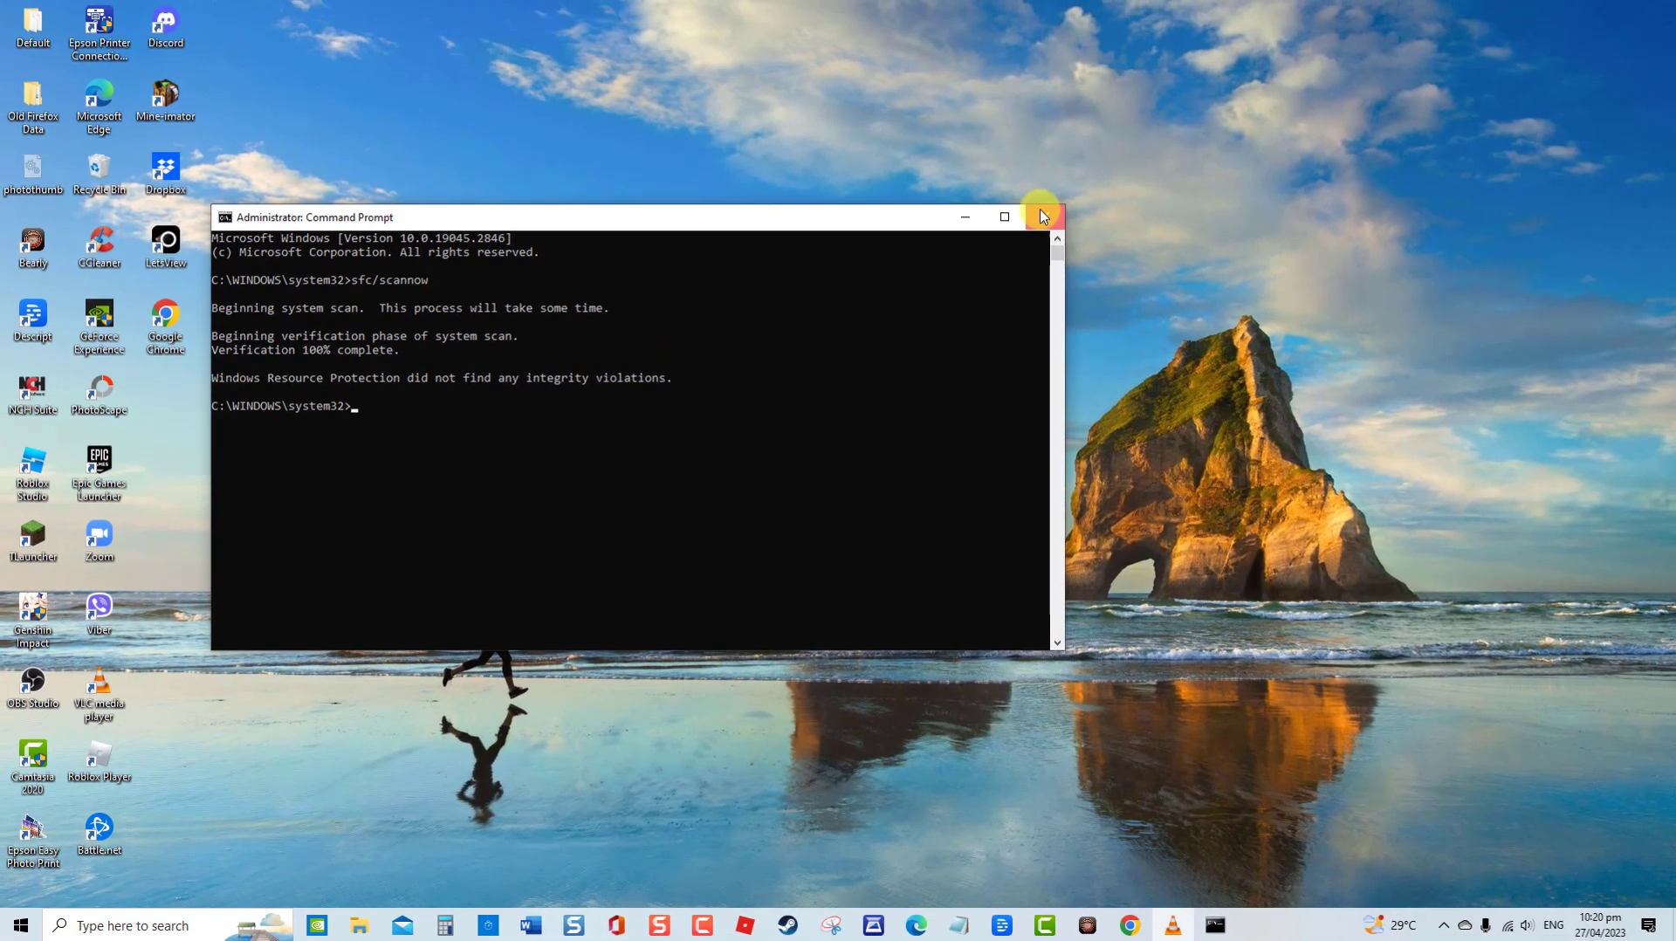
Close Command Prompt and restart the PC from the Start menu power options
click(1247, 76)
click(25, 920)
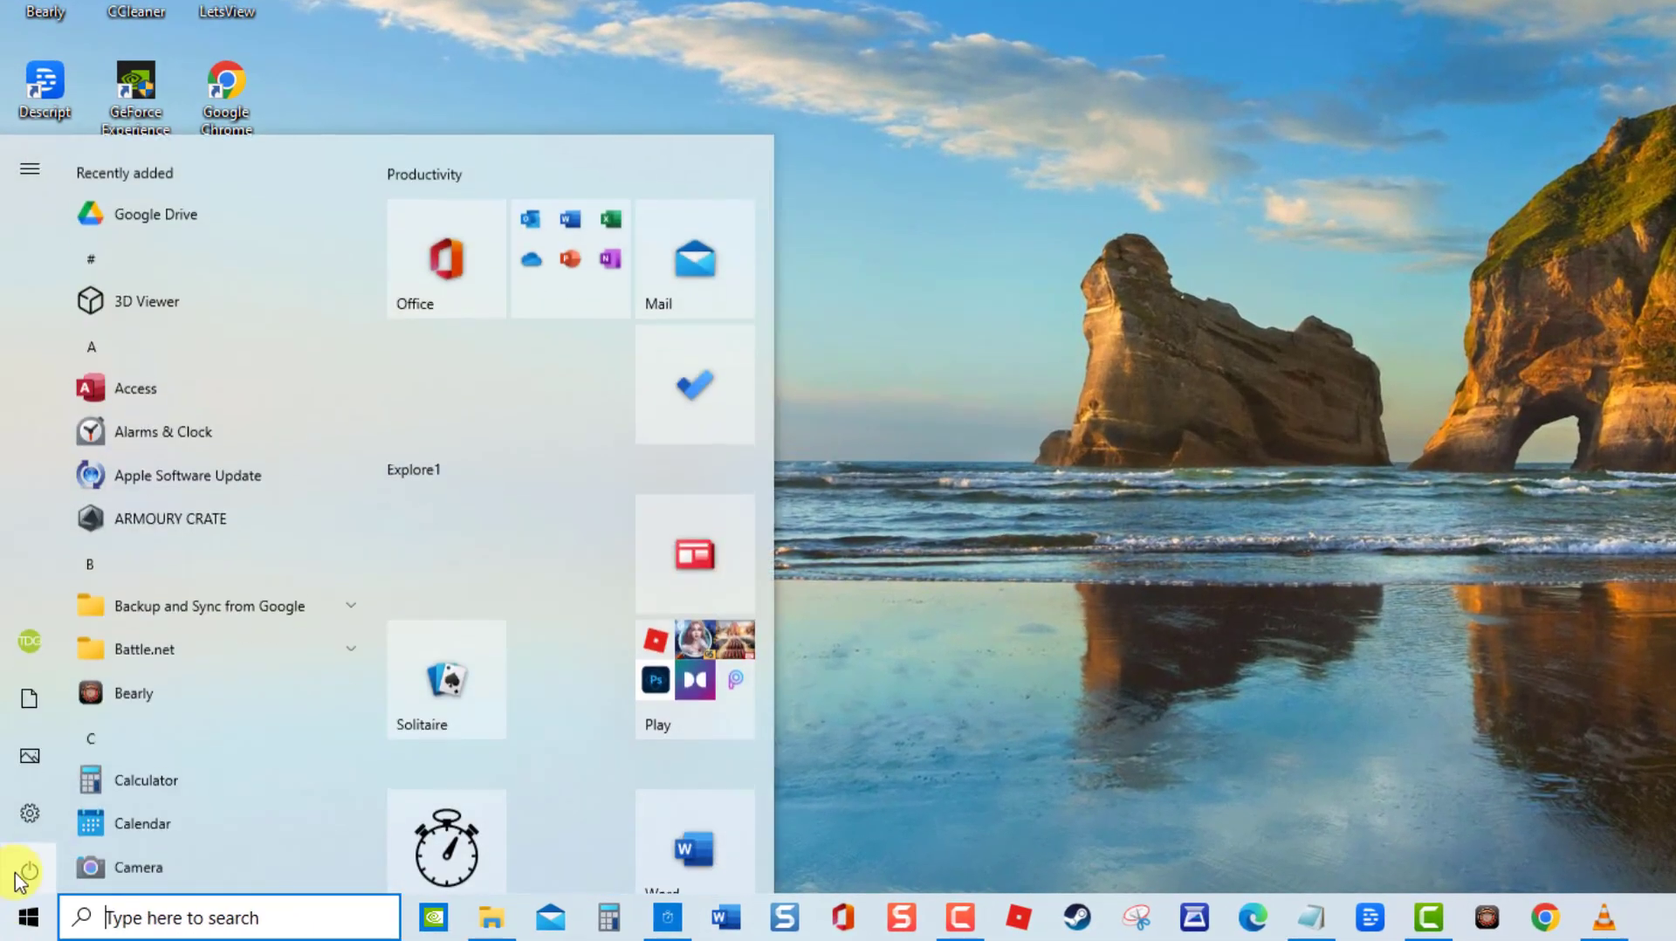
click(25, 874)
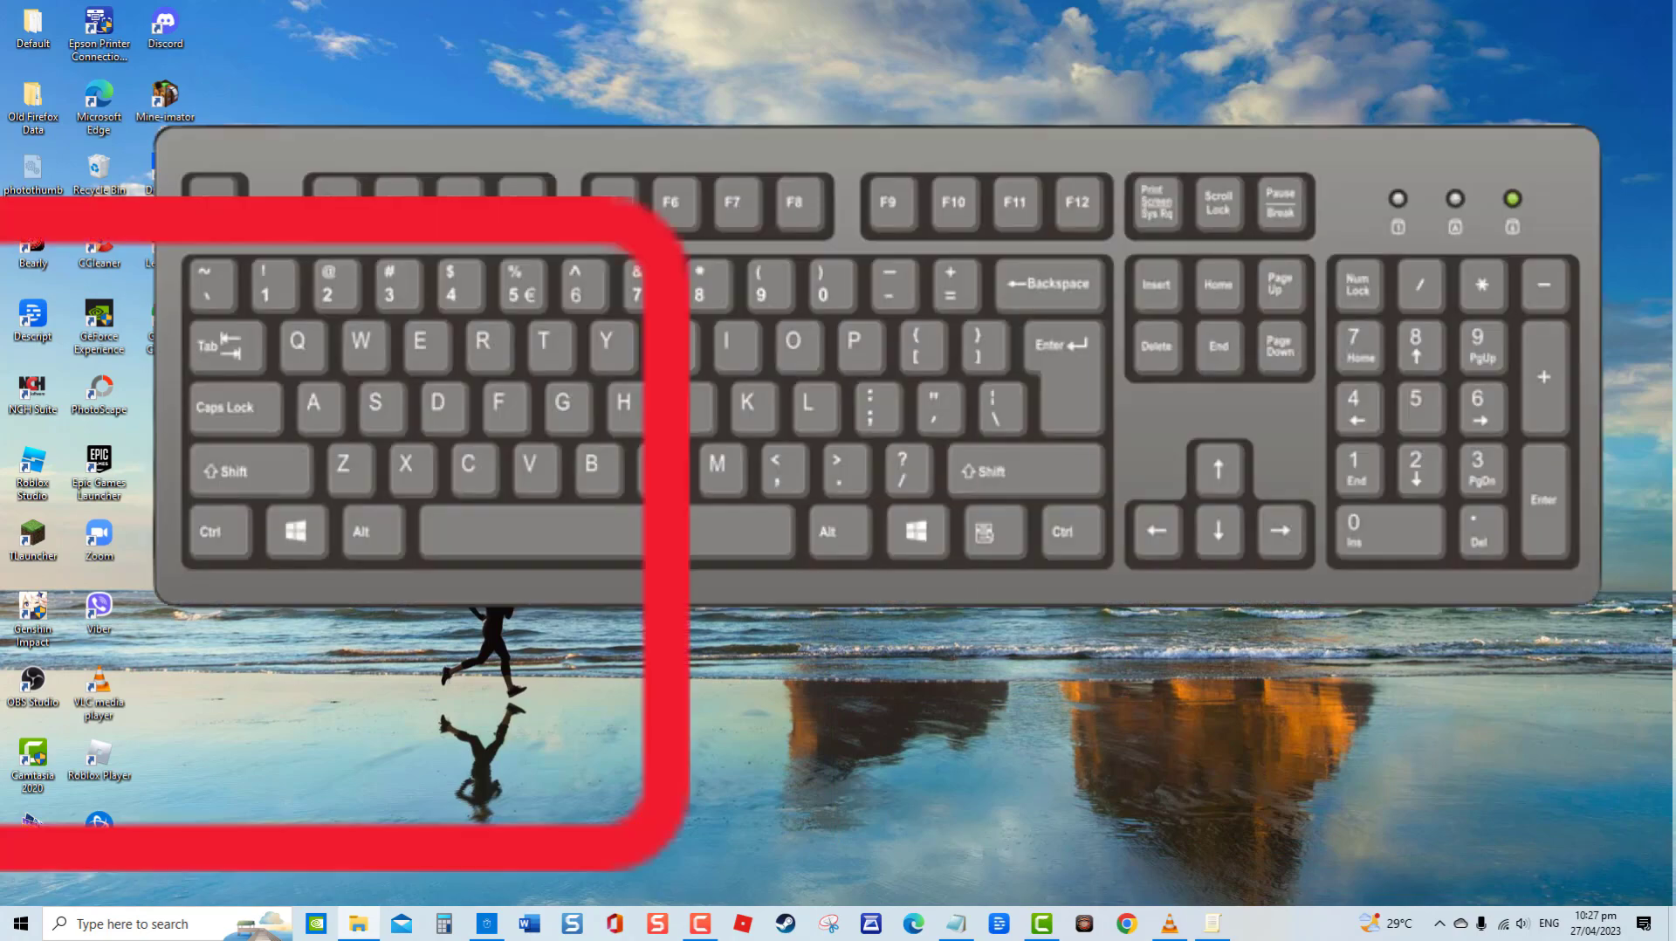
Launch gpedit.msc and go to Computer Configuration > Administrative Templates > Windows Components > Windows Update
key(super+r)
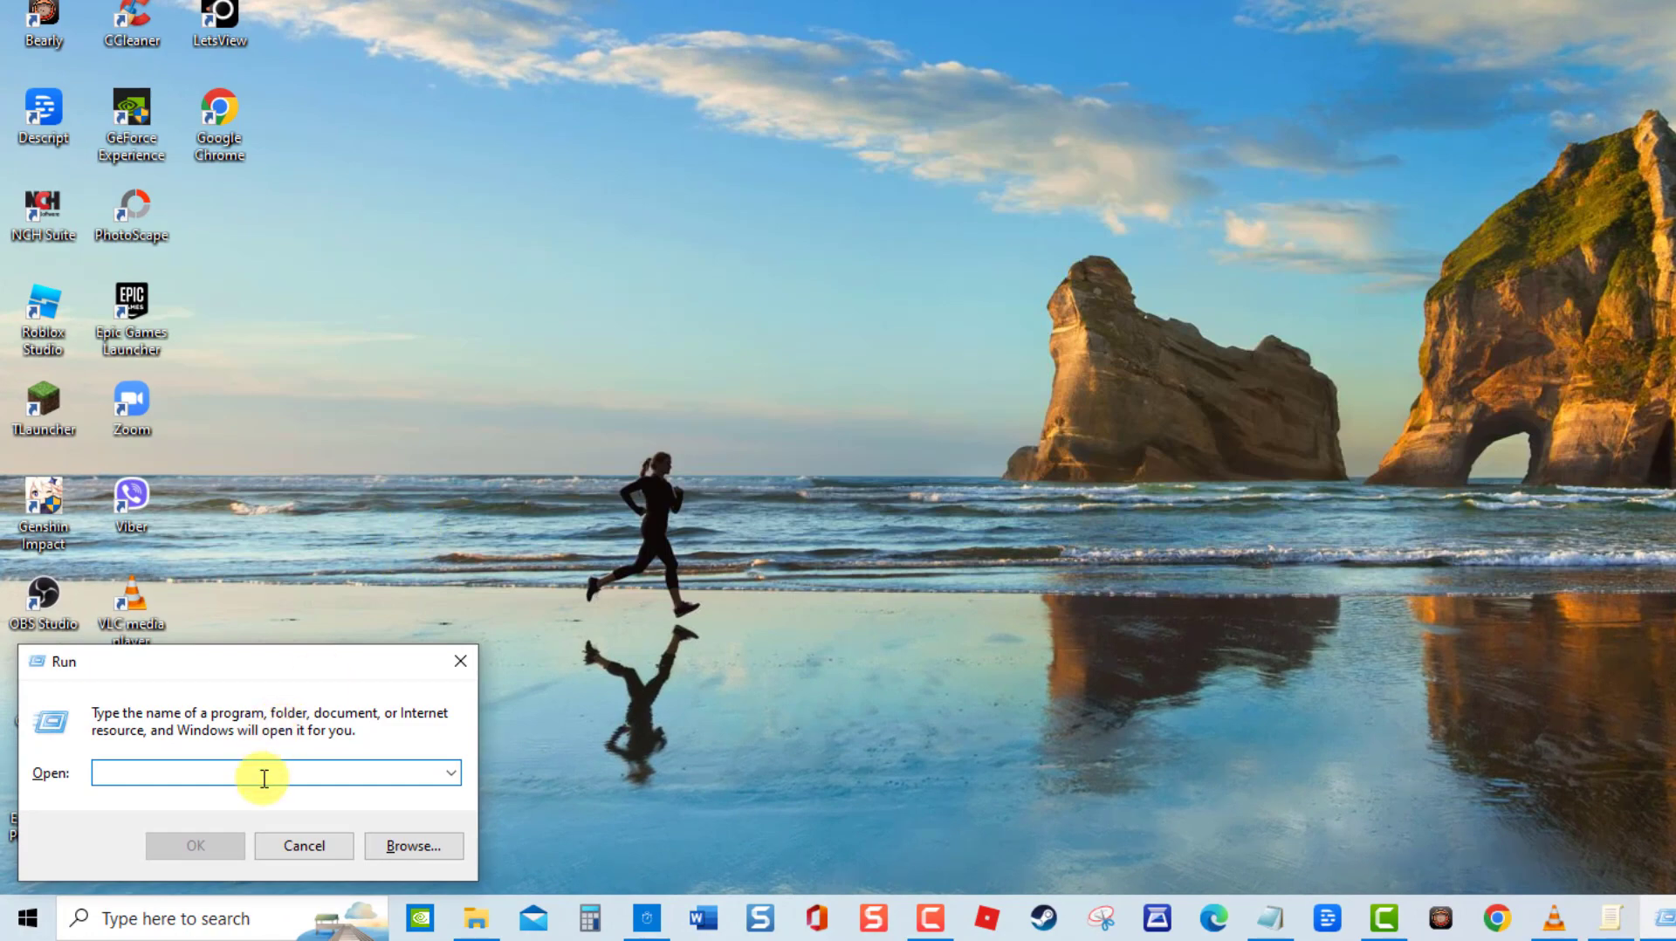
text(gpedit.msc)
key(Return)
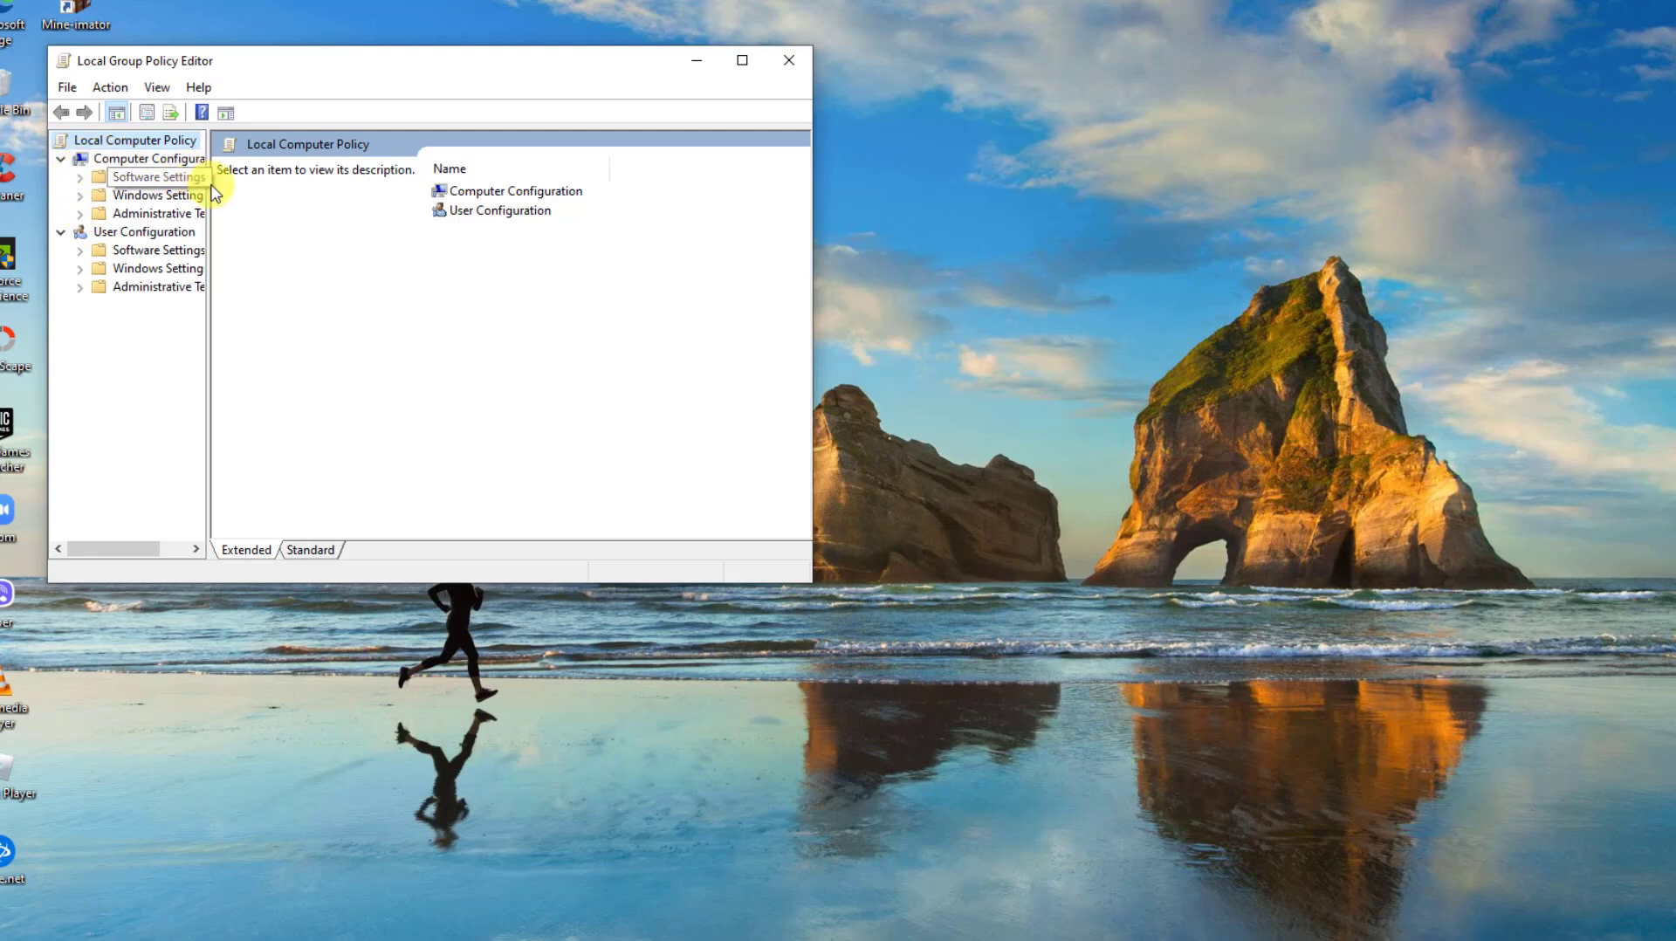
drag(209, 185, 325, 207)
click(176, 162)
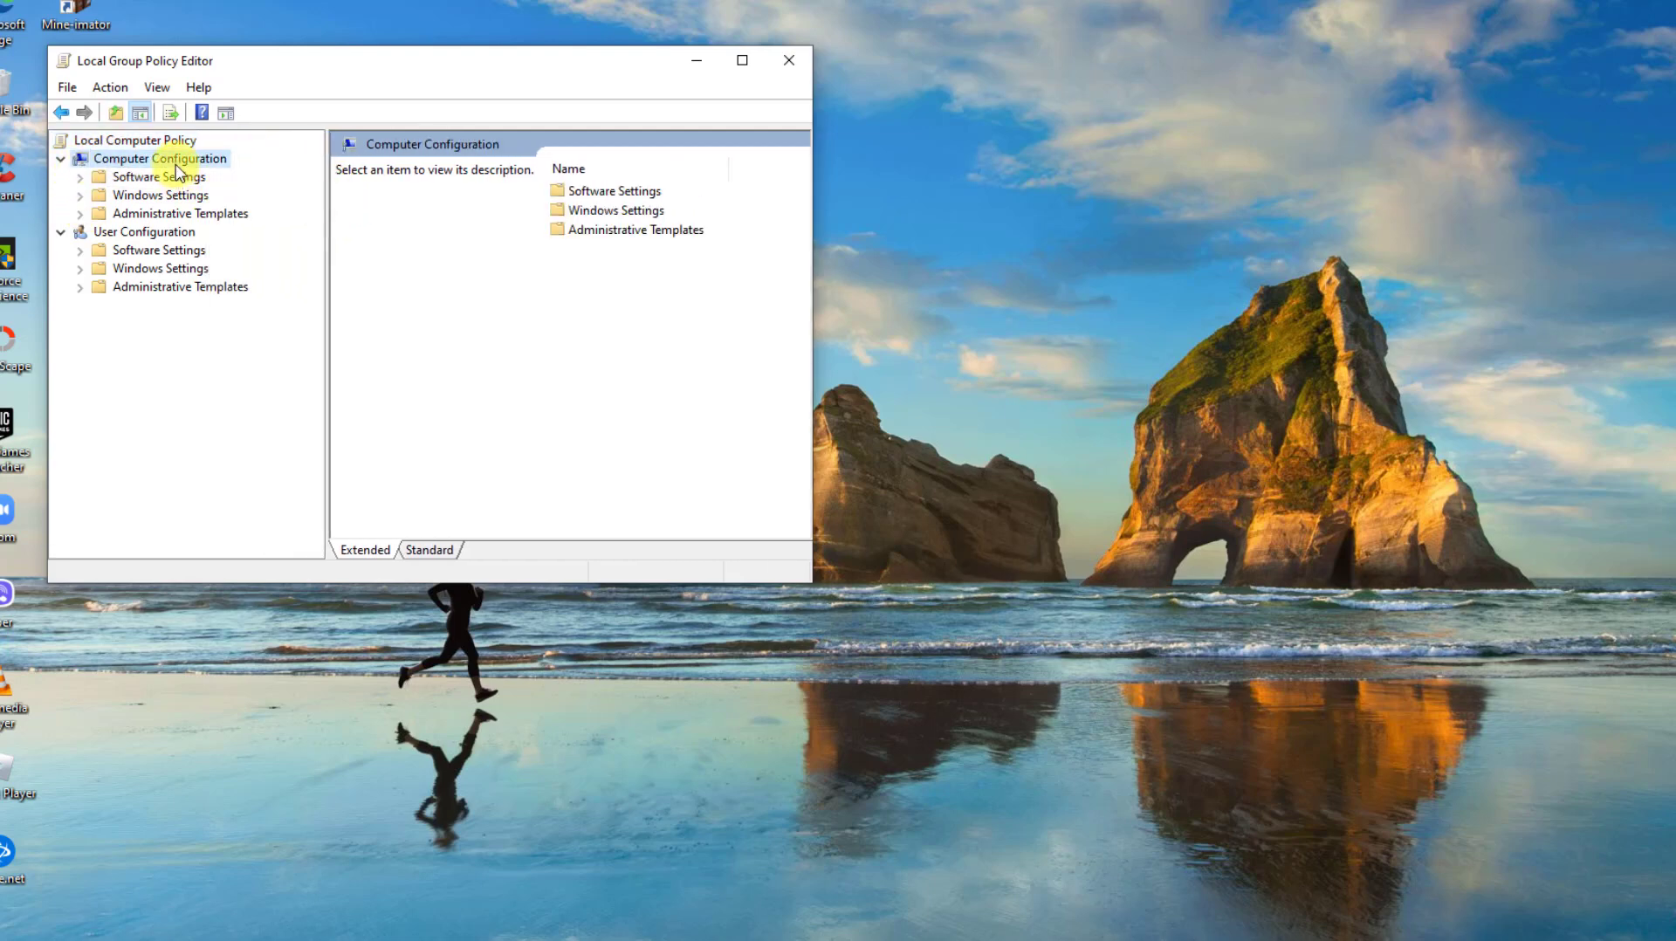
click(79, 214)
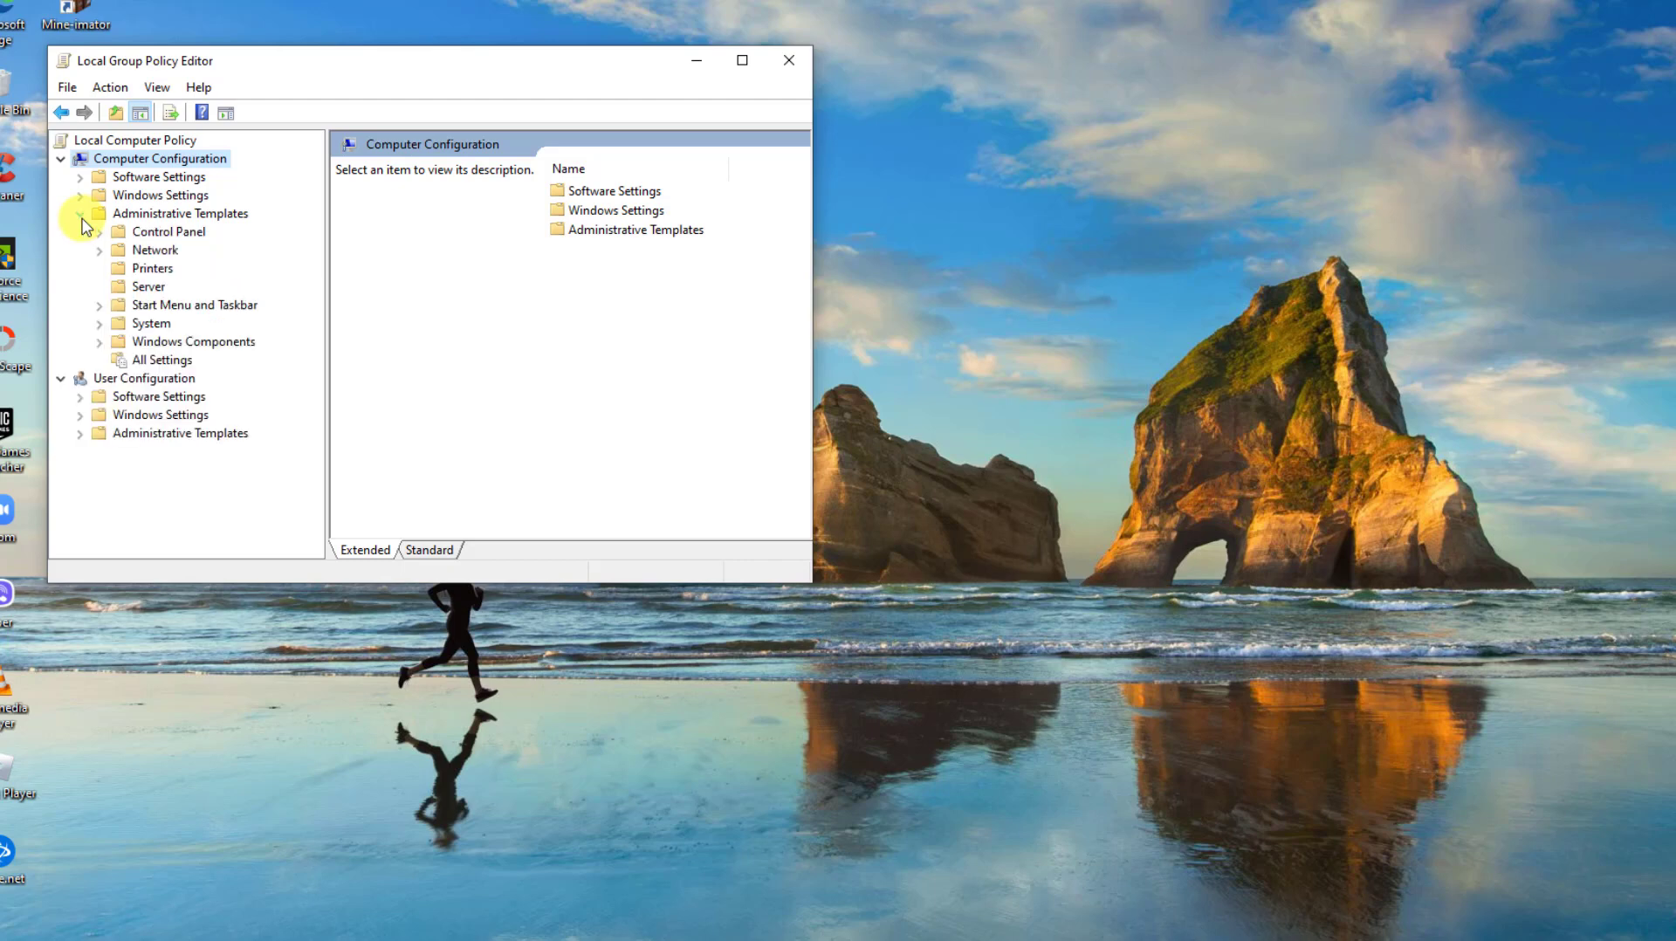
click(101, 336)
drag(313, 262, 314, 479)
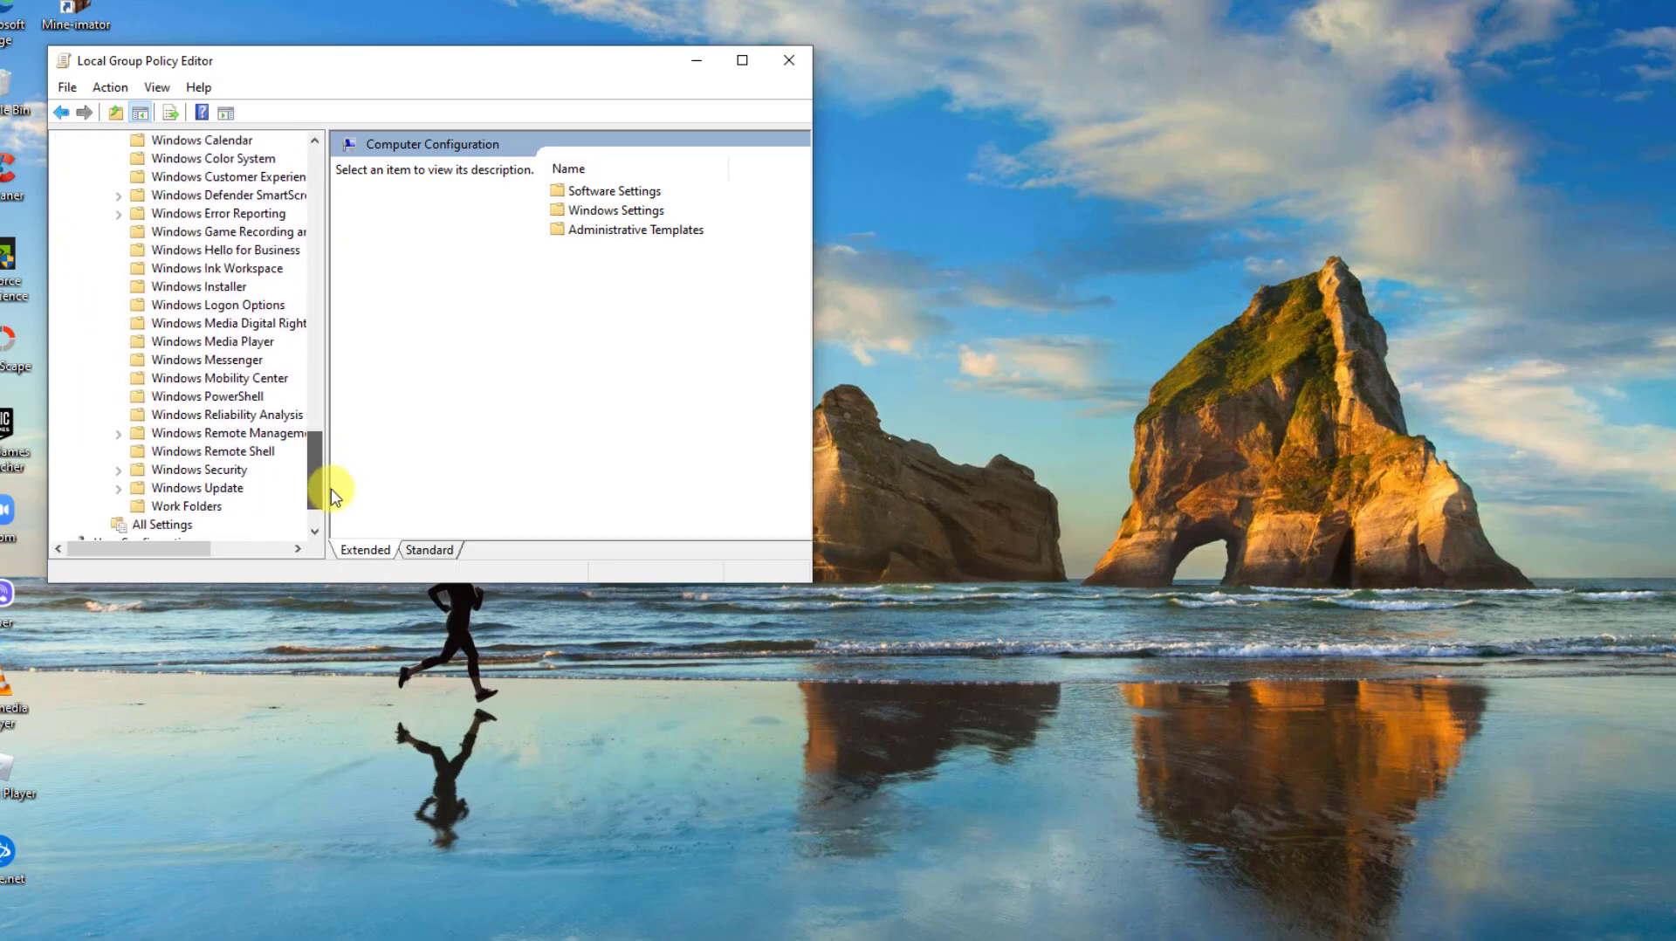
double_click(135, 488)
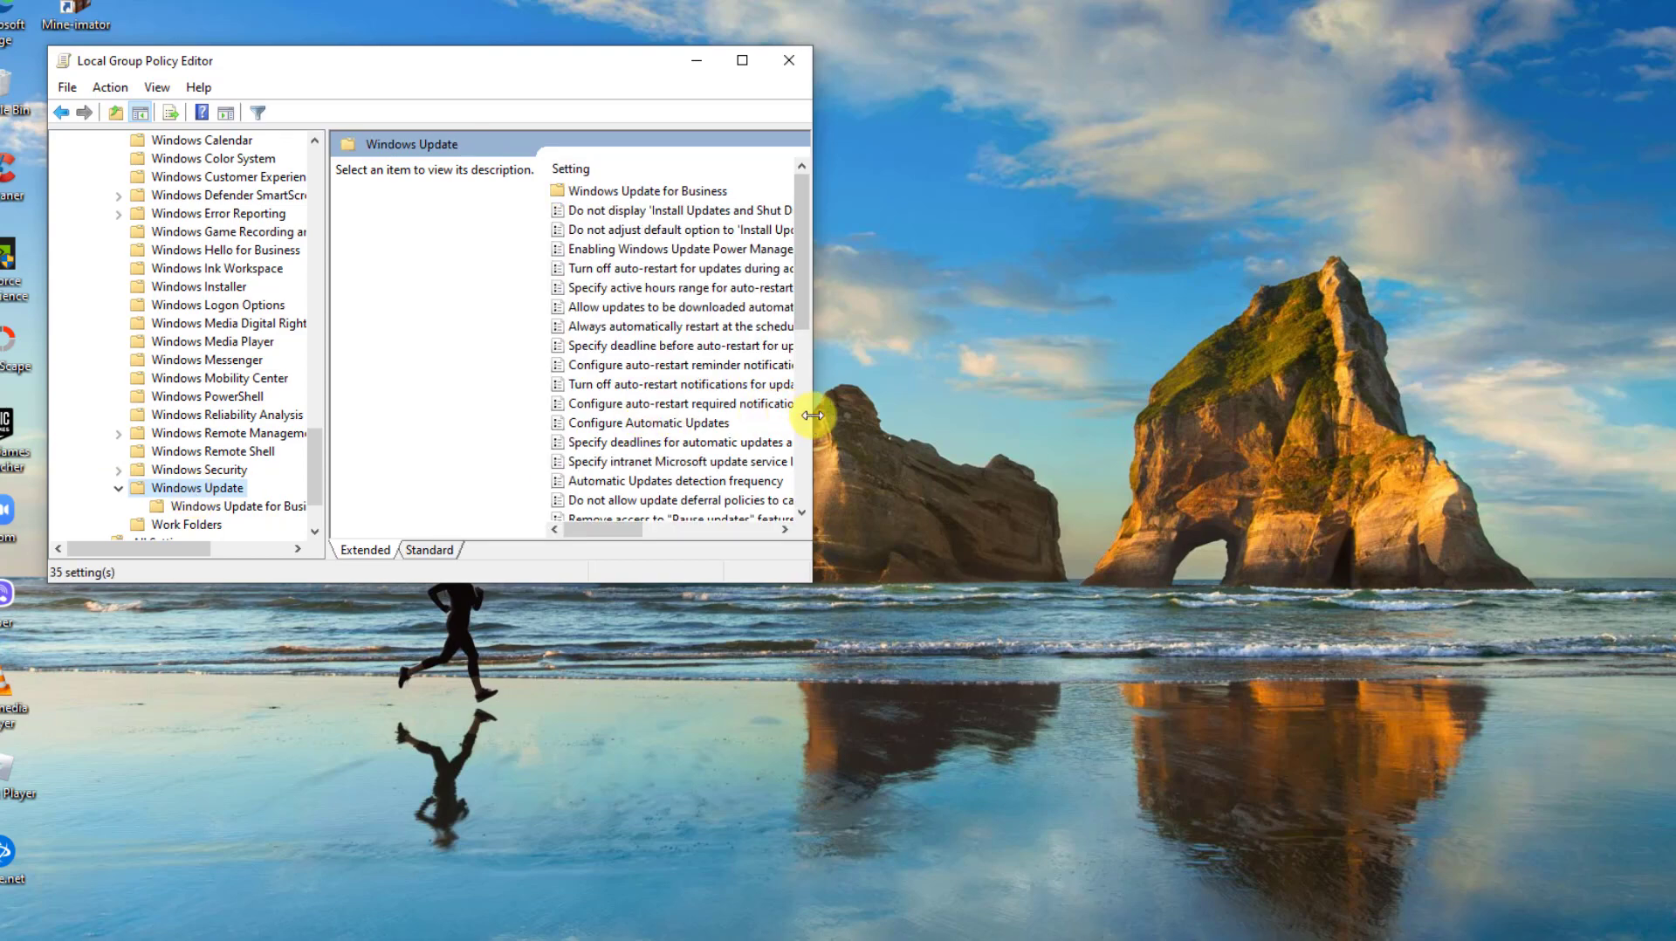
Set the Automatic Updates detection frequency policy to Disabled, apply it, and close the editor
drag(813, 415, 1079, 400)
drag(1072, 301, 963, 360)
double_click(655, 364)
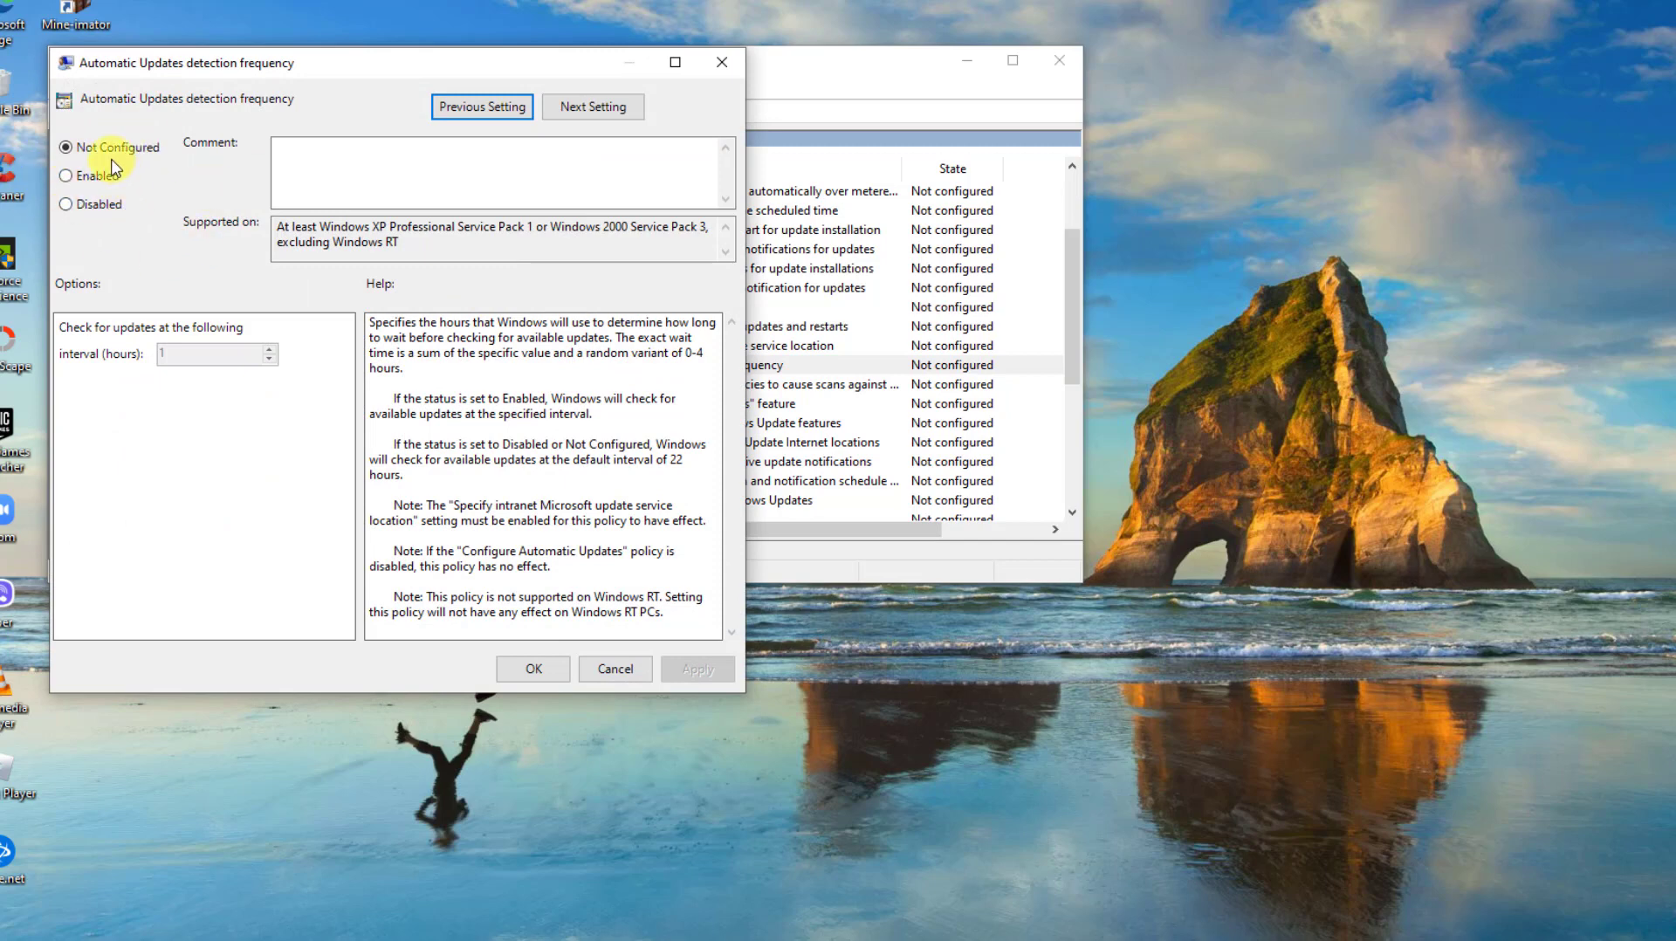
click(99, 207)
click(701, 674)
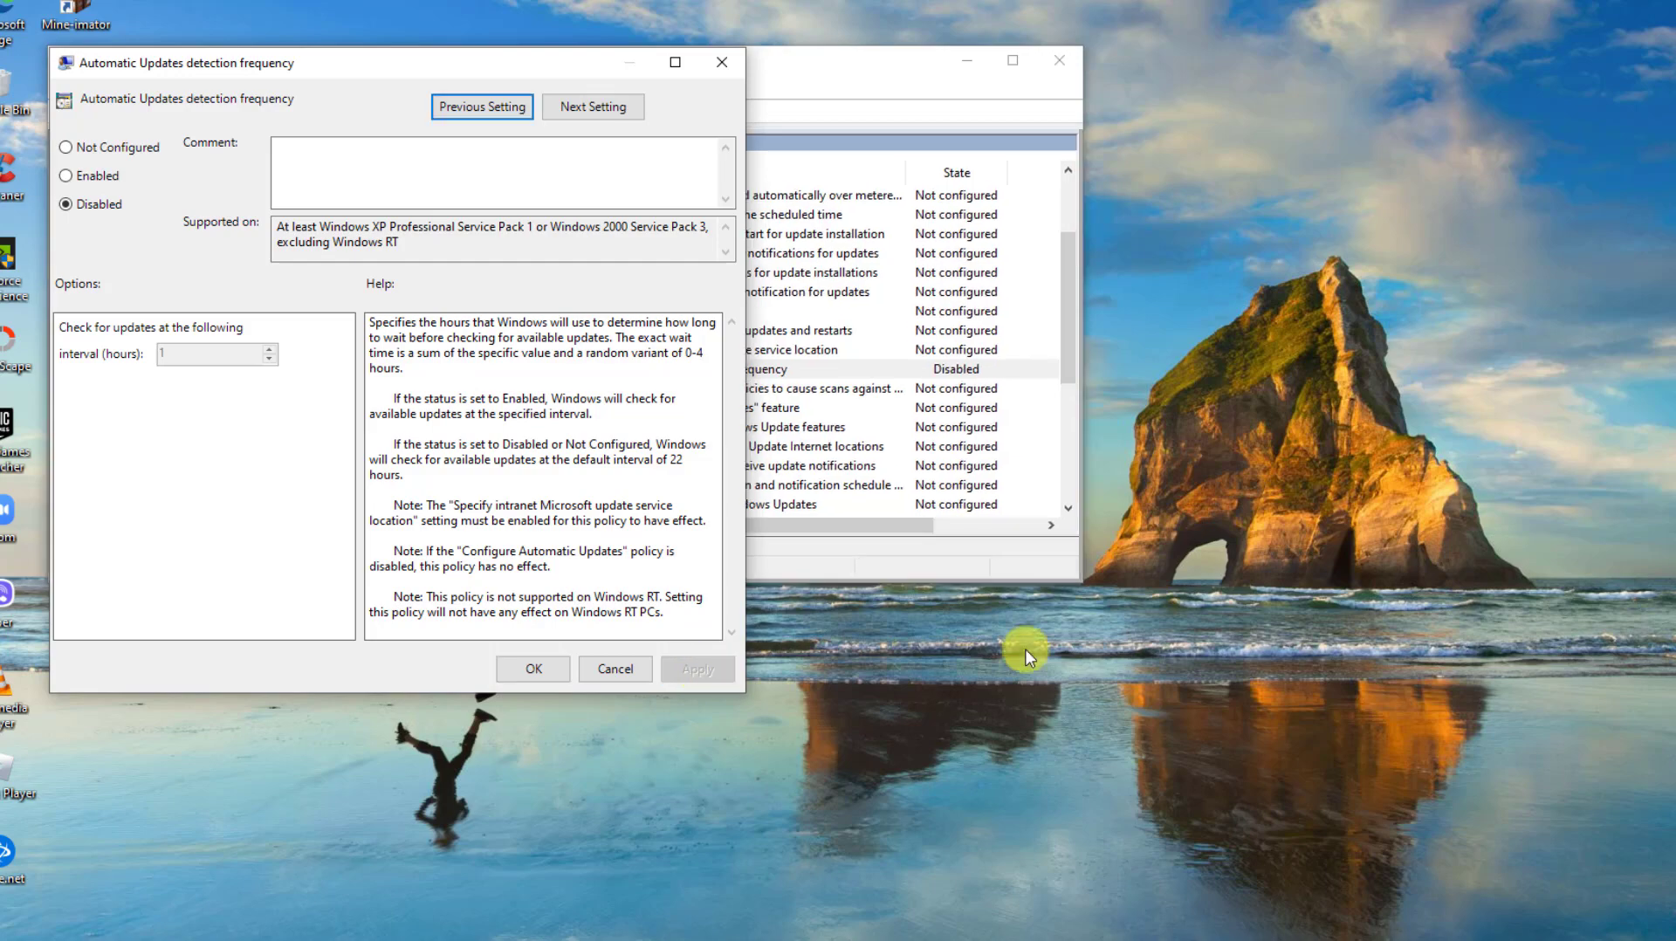
click(518, 668)
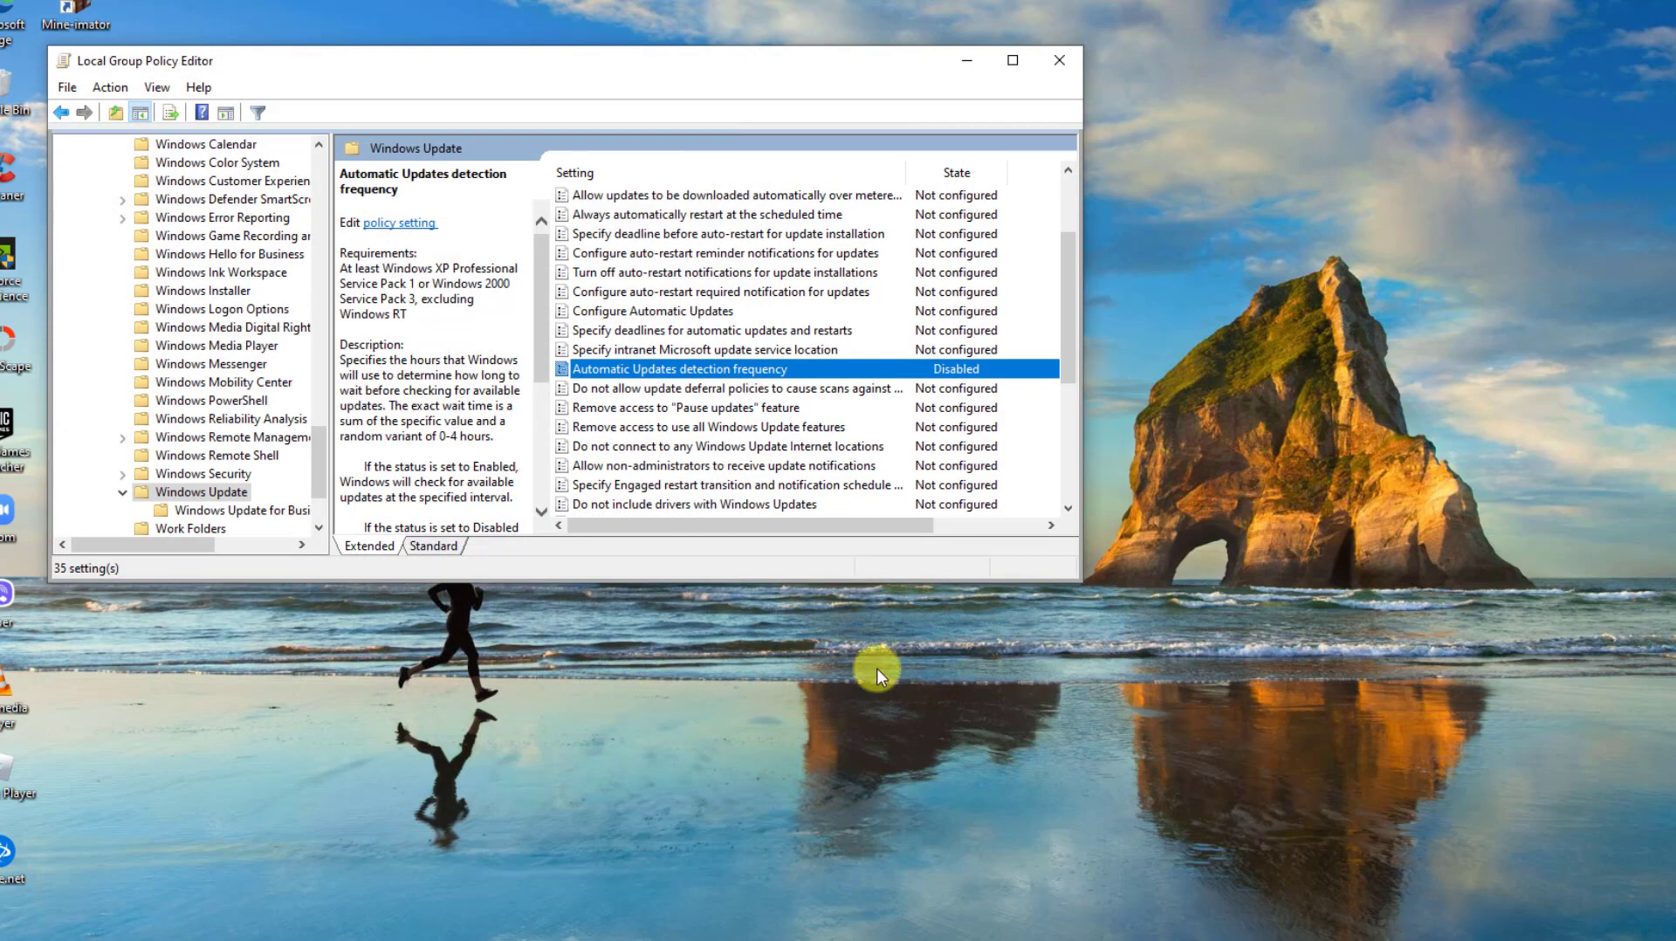
click(1046, 69)
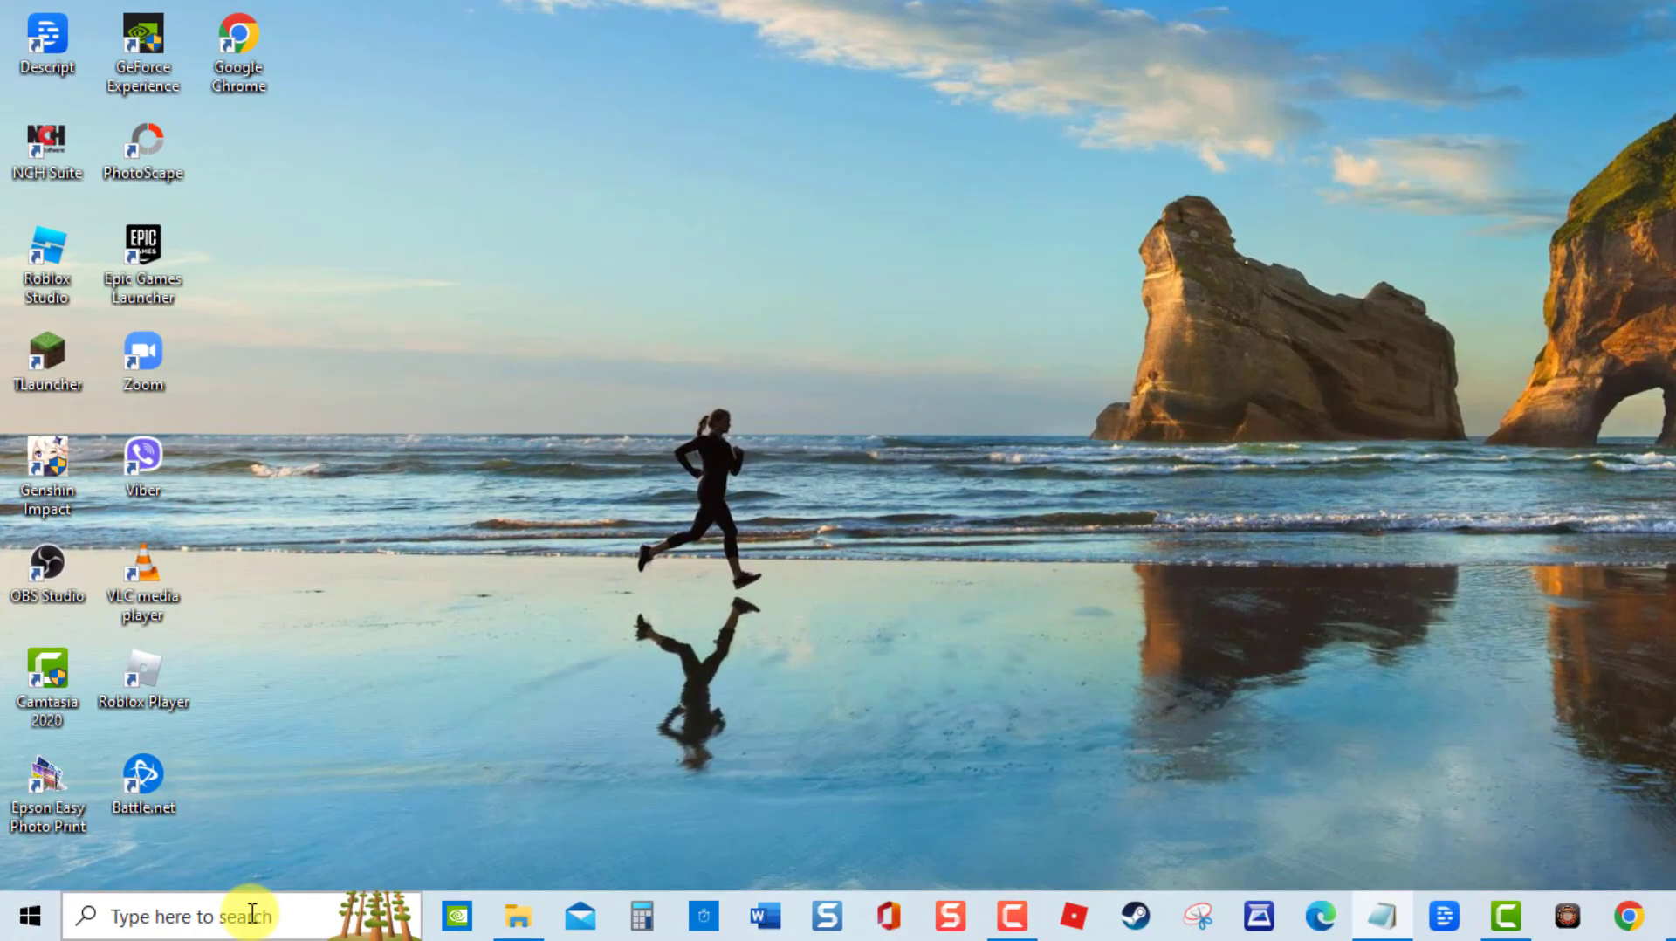
click(252, 913)
text(restore point)
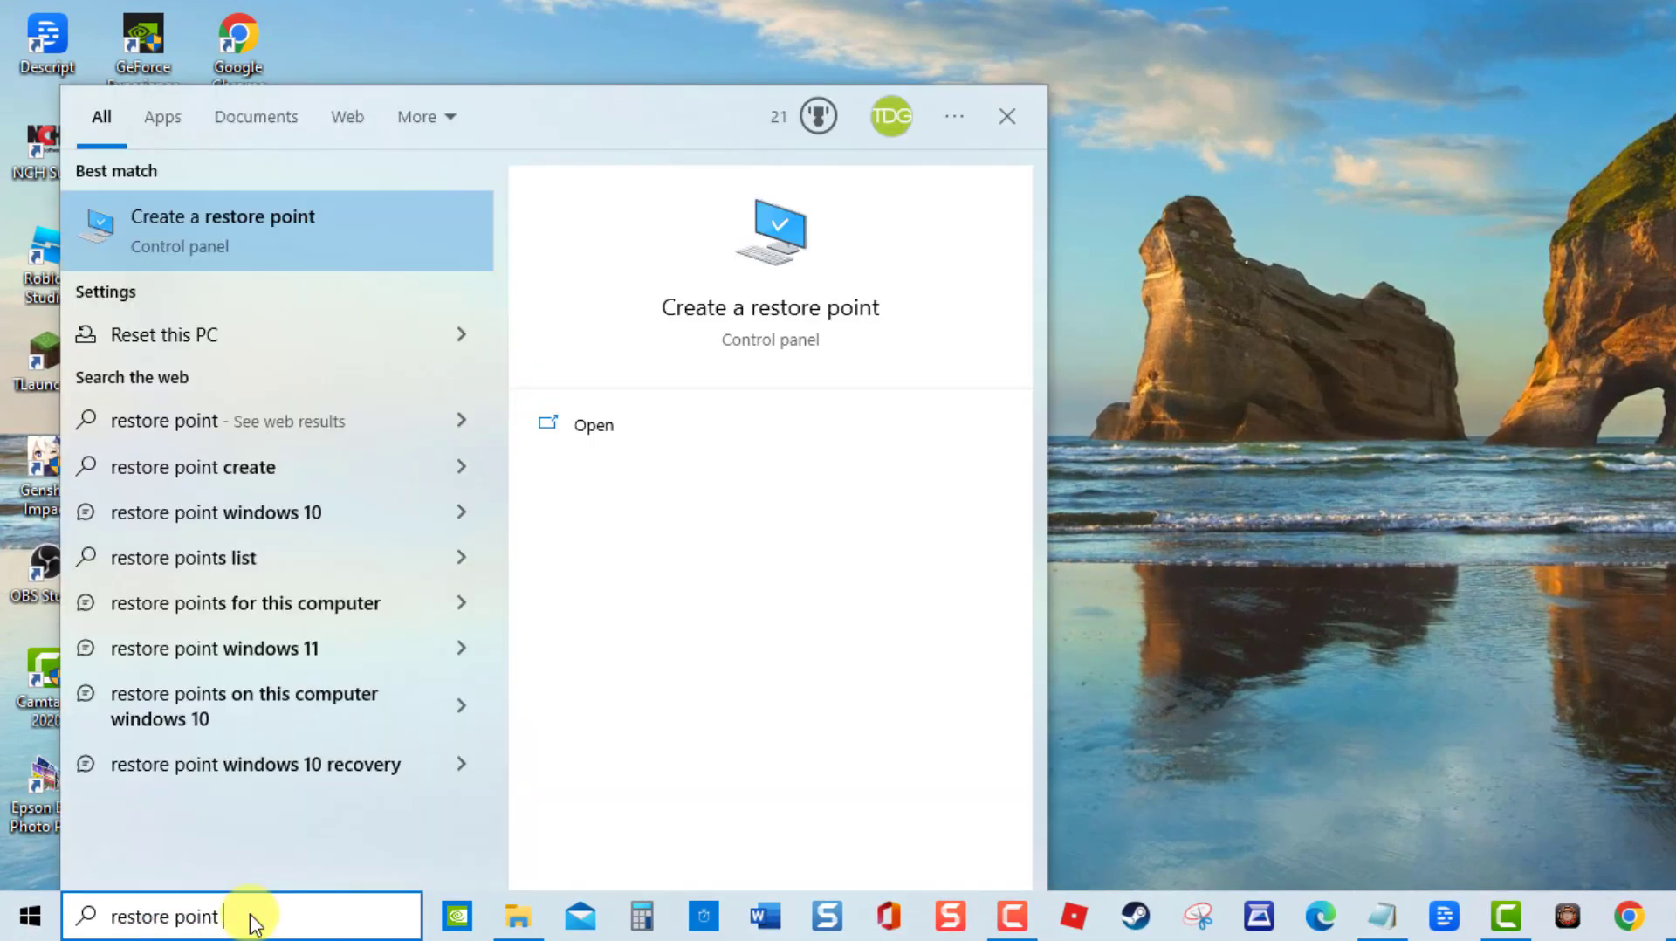
click(299, 239)
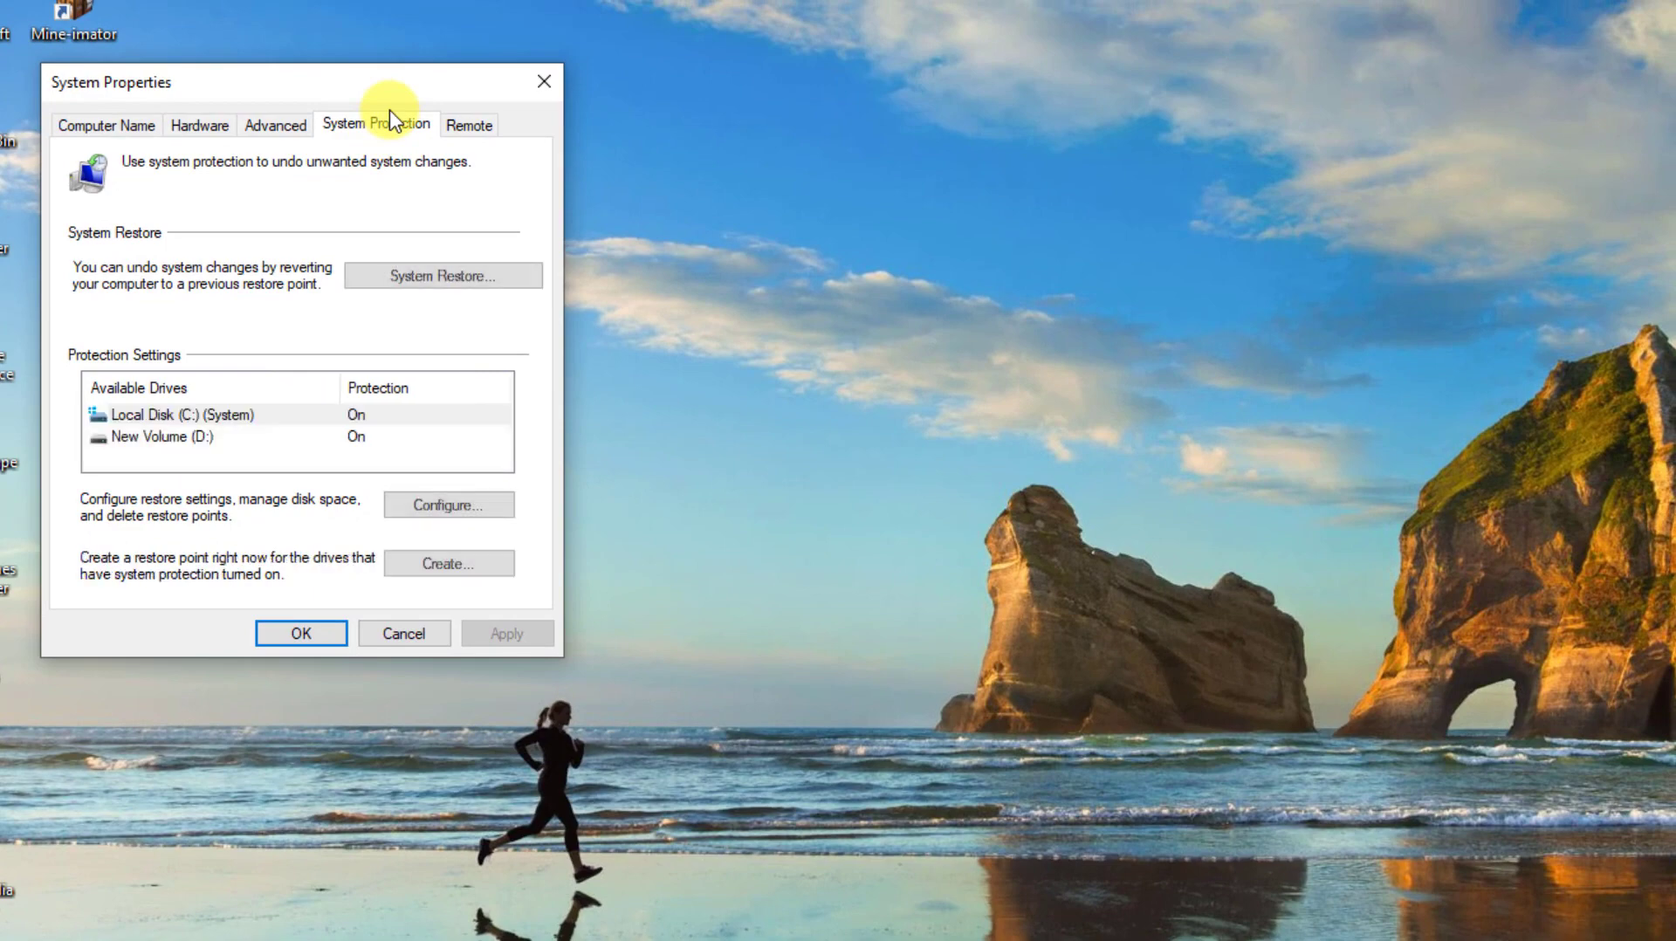
click(439, 285)
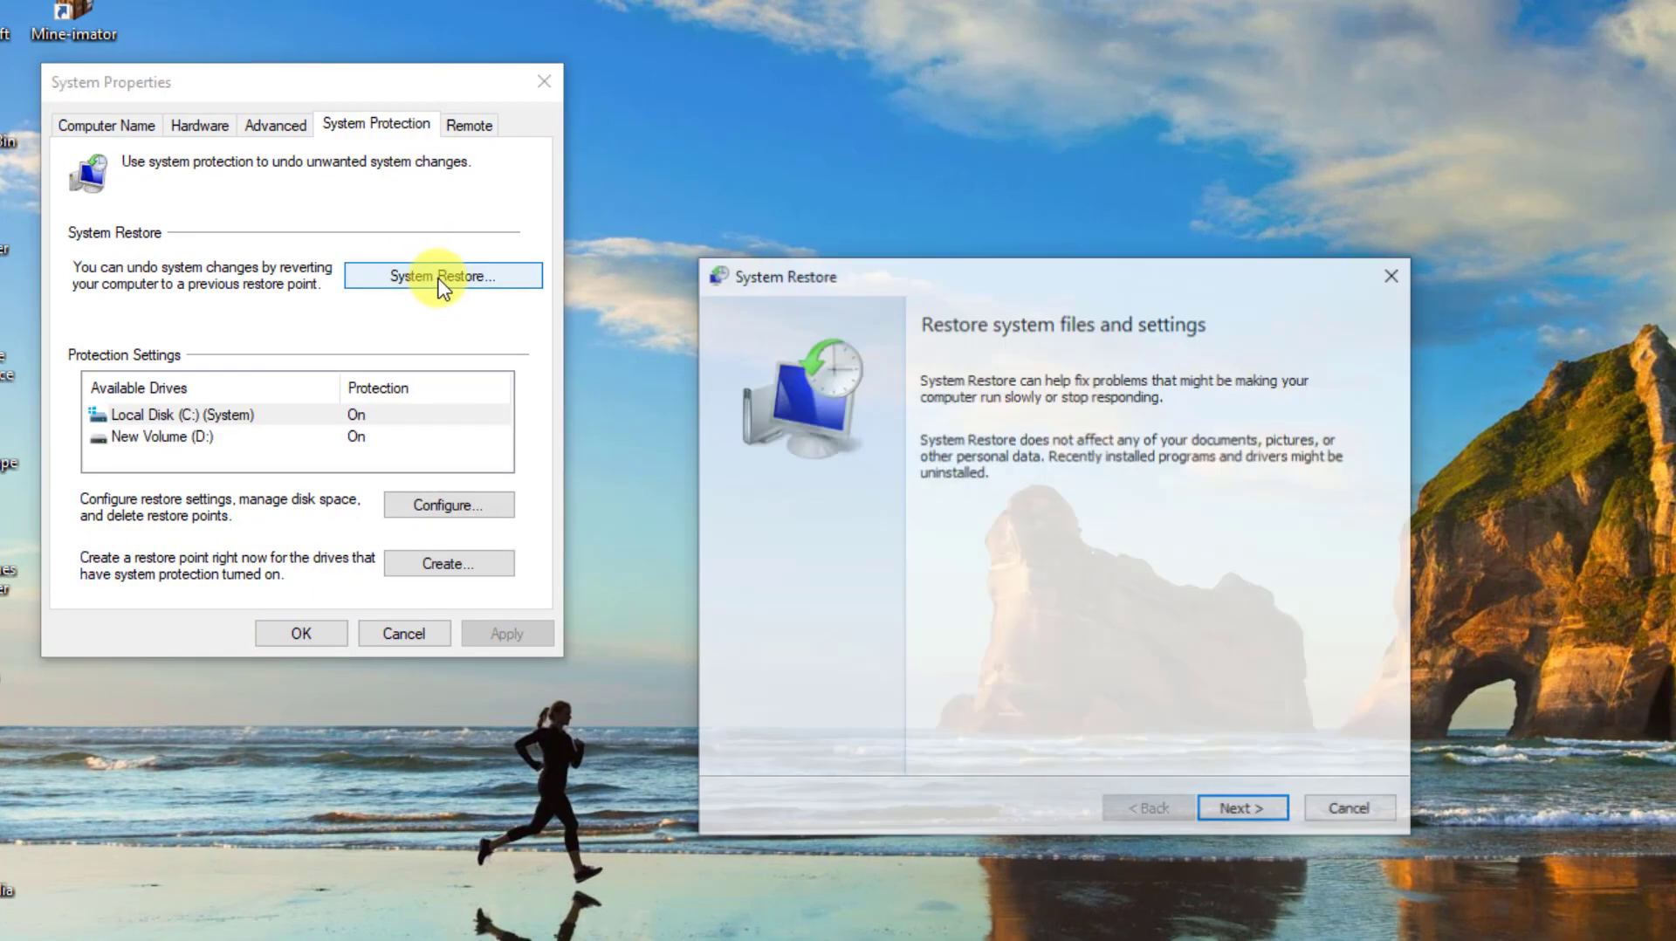
click(1235, 805)
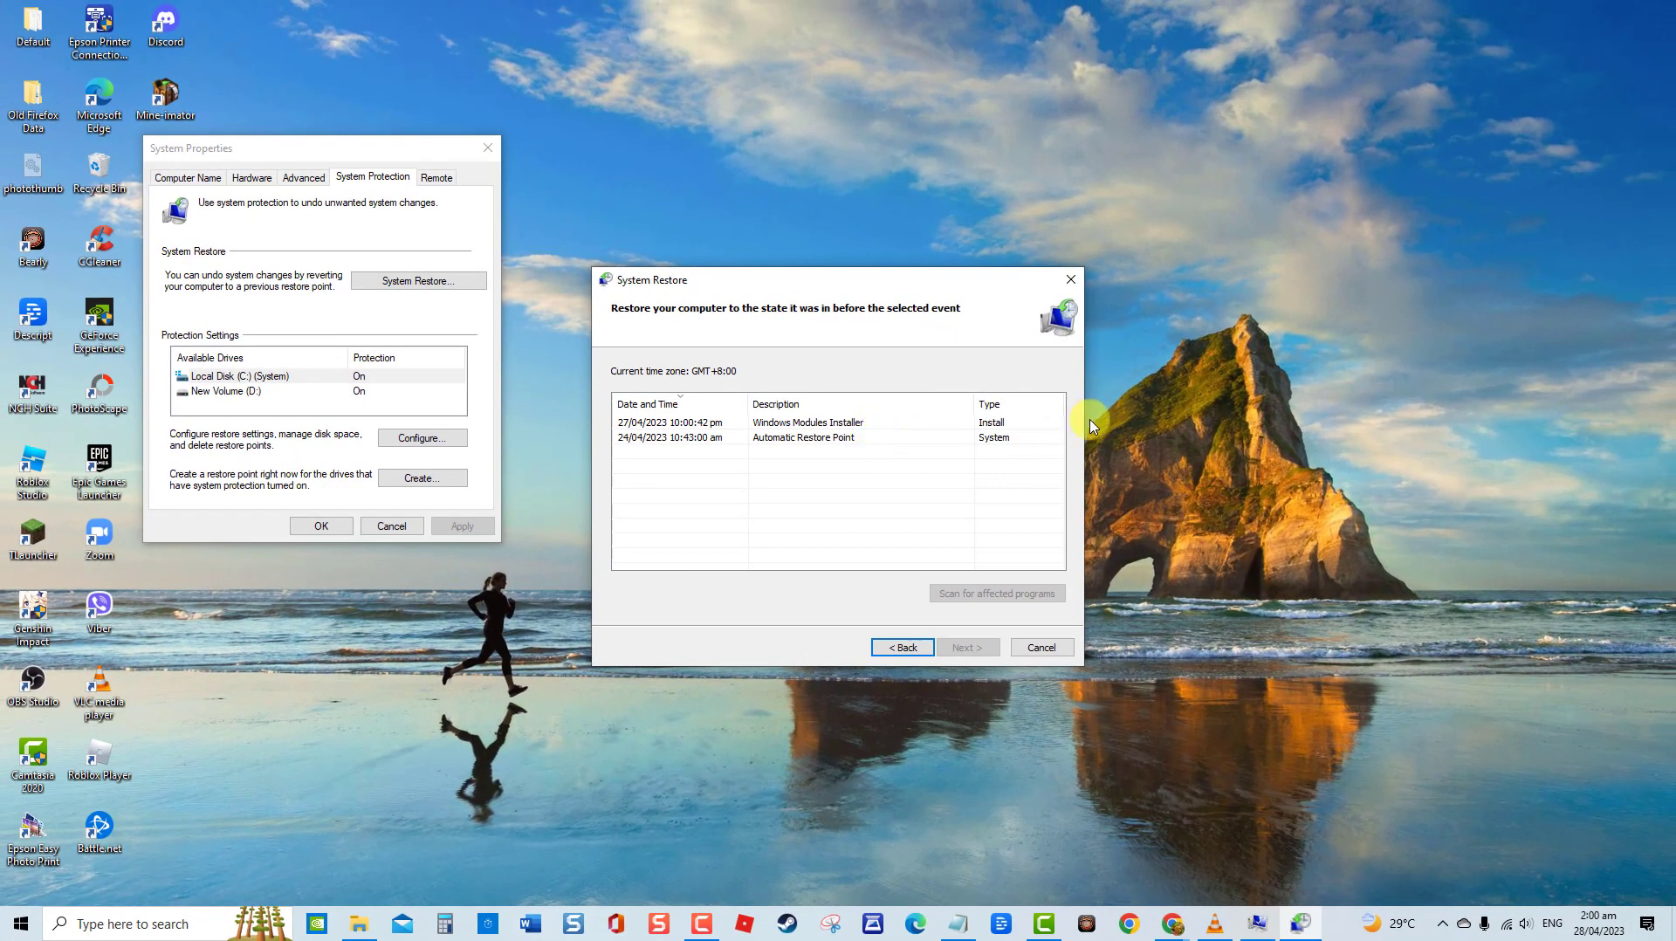
click(1068, 278)
click(485, 152)
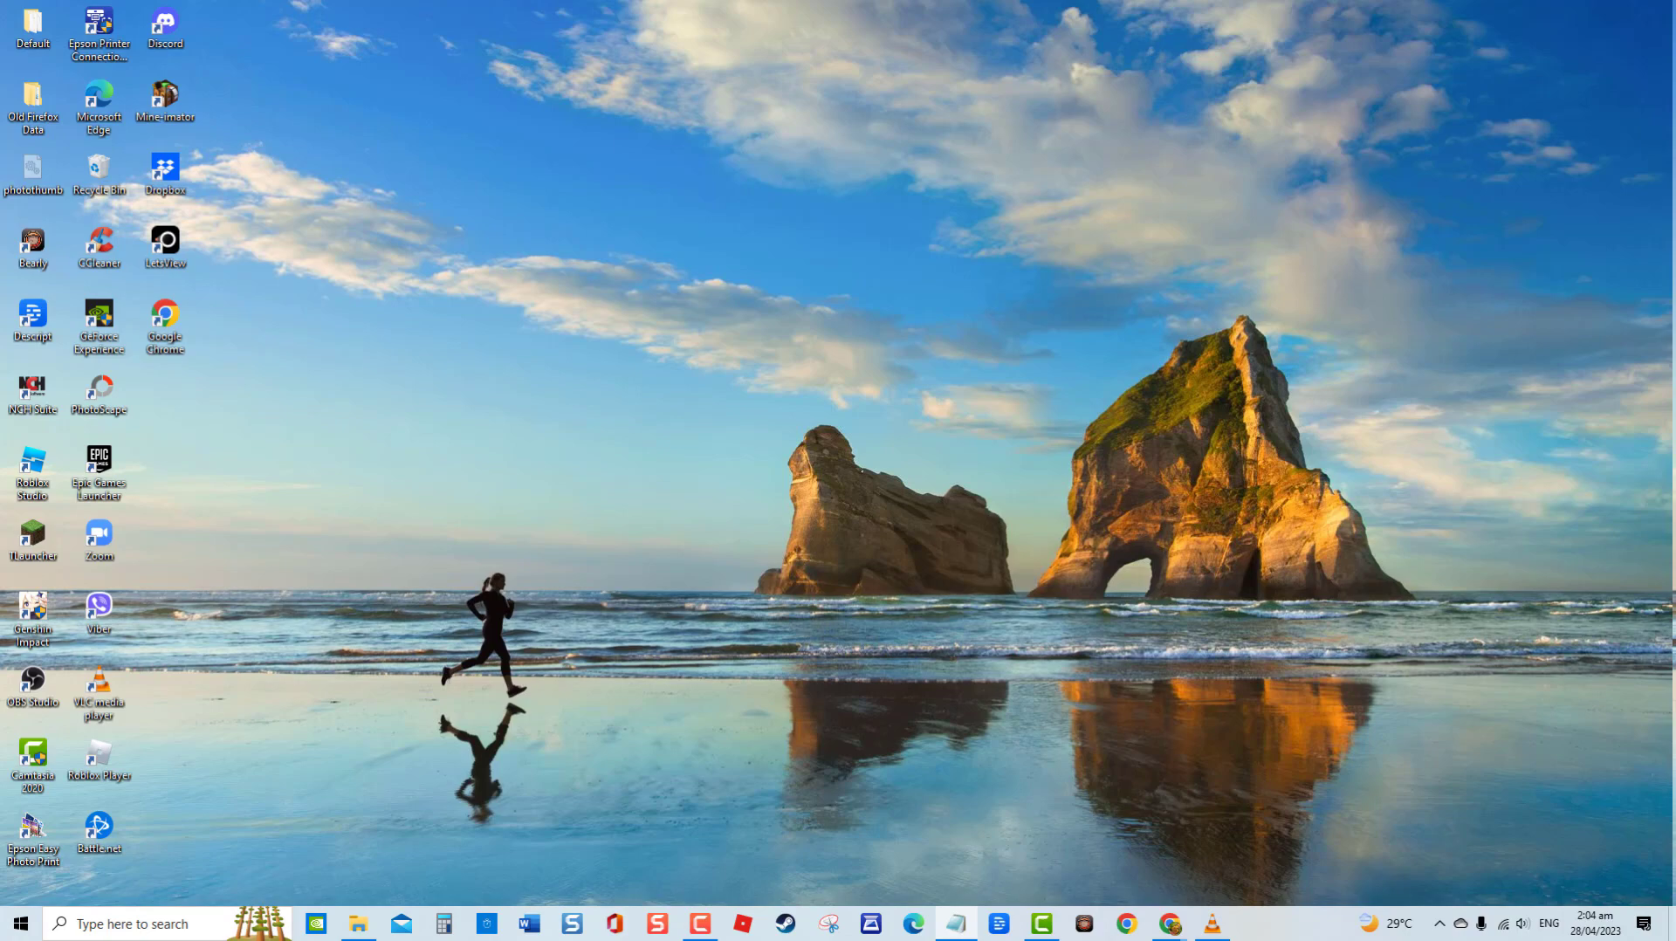
click(165, 922)
text(reset PC)
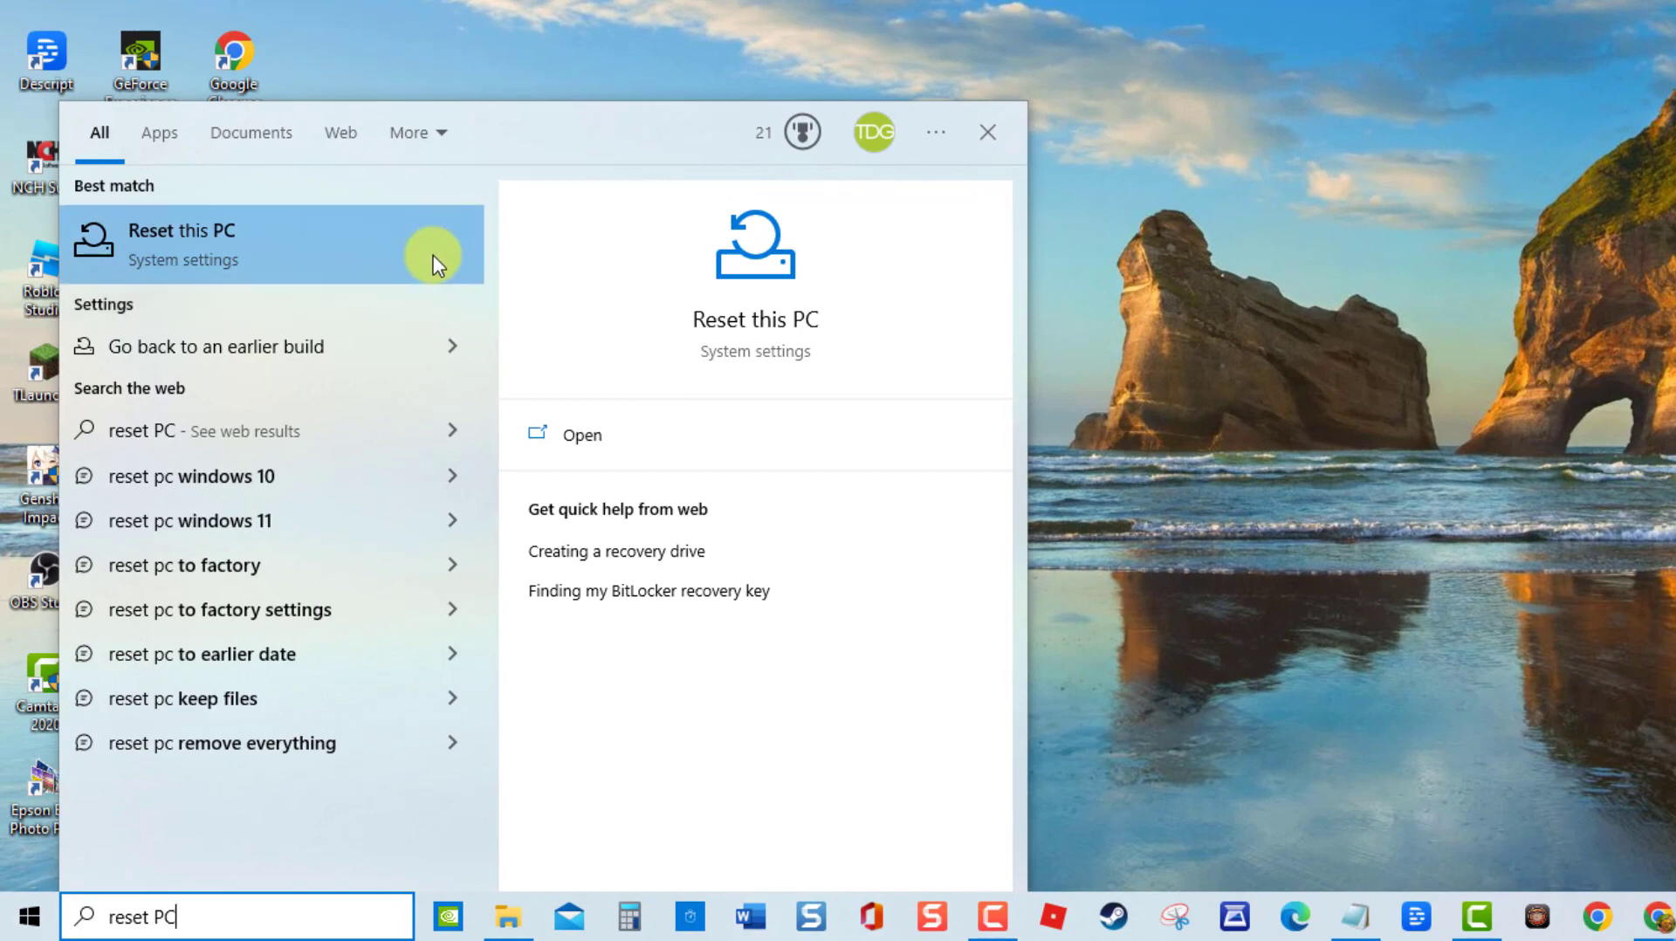
click(437, 263)
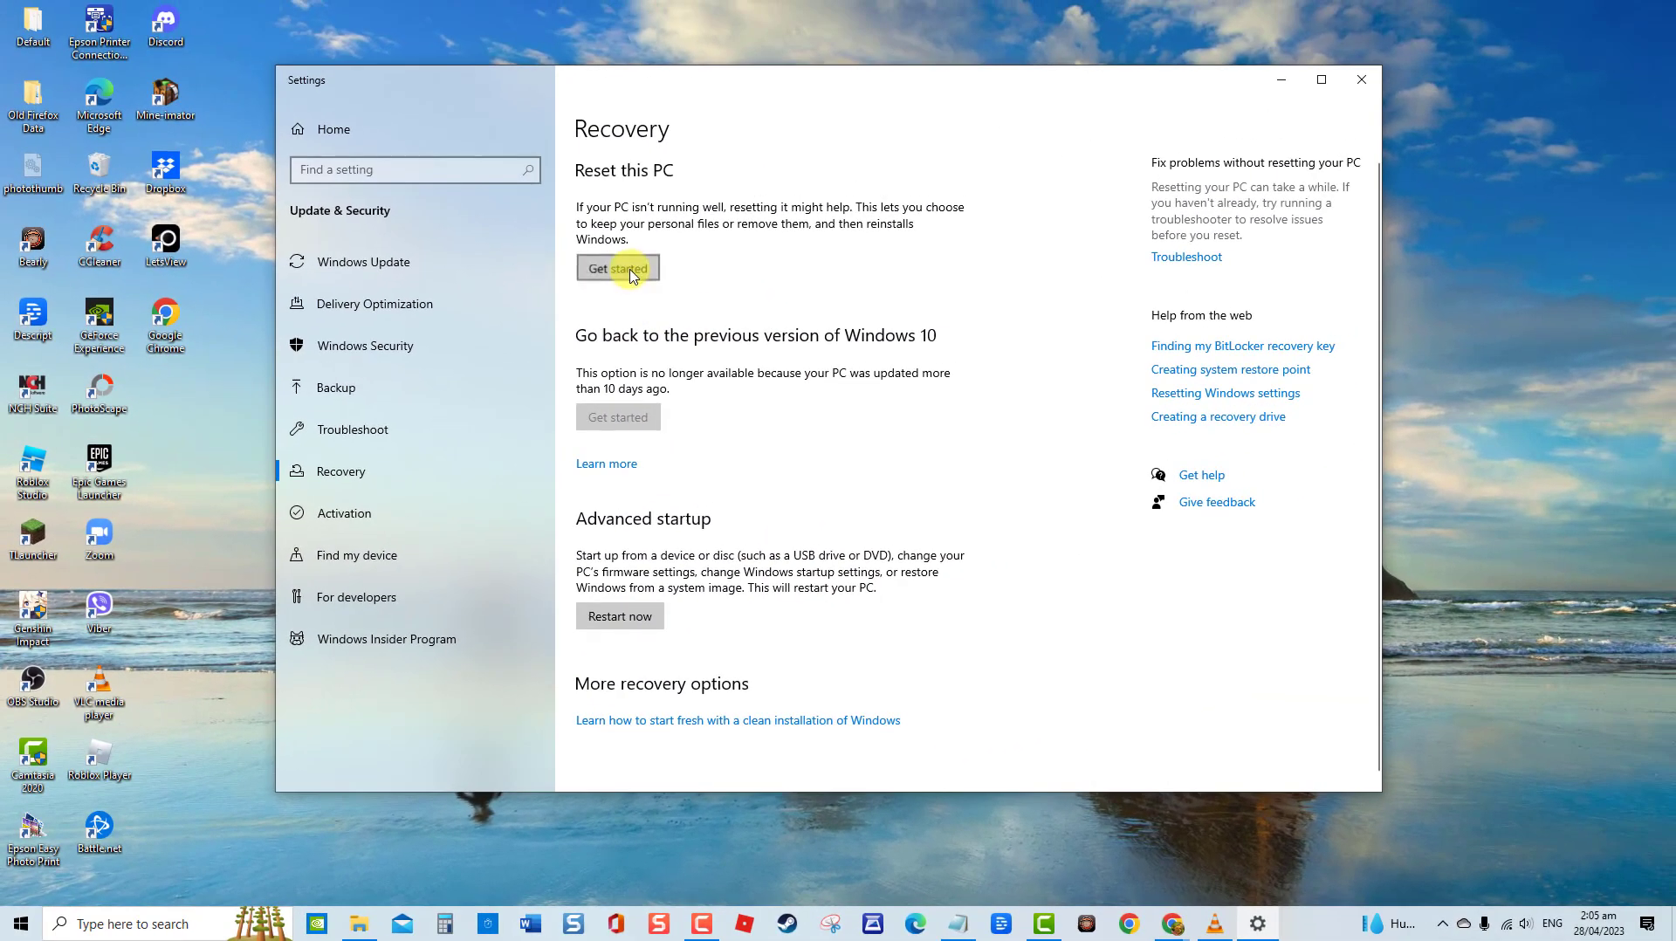
click(634, 272)
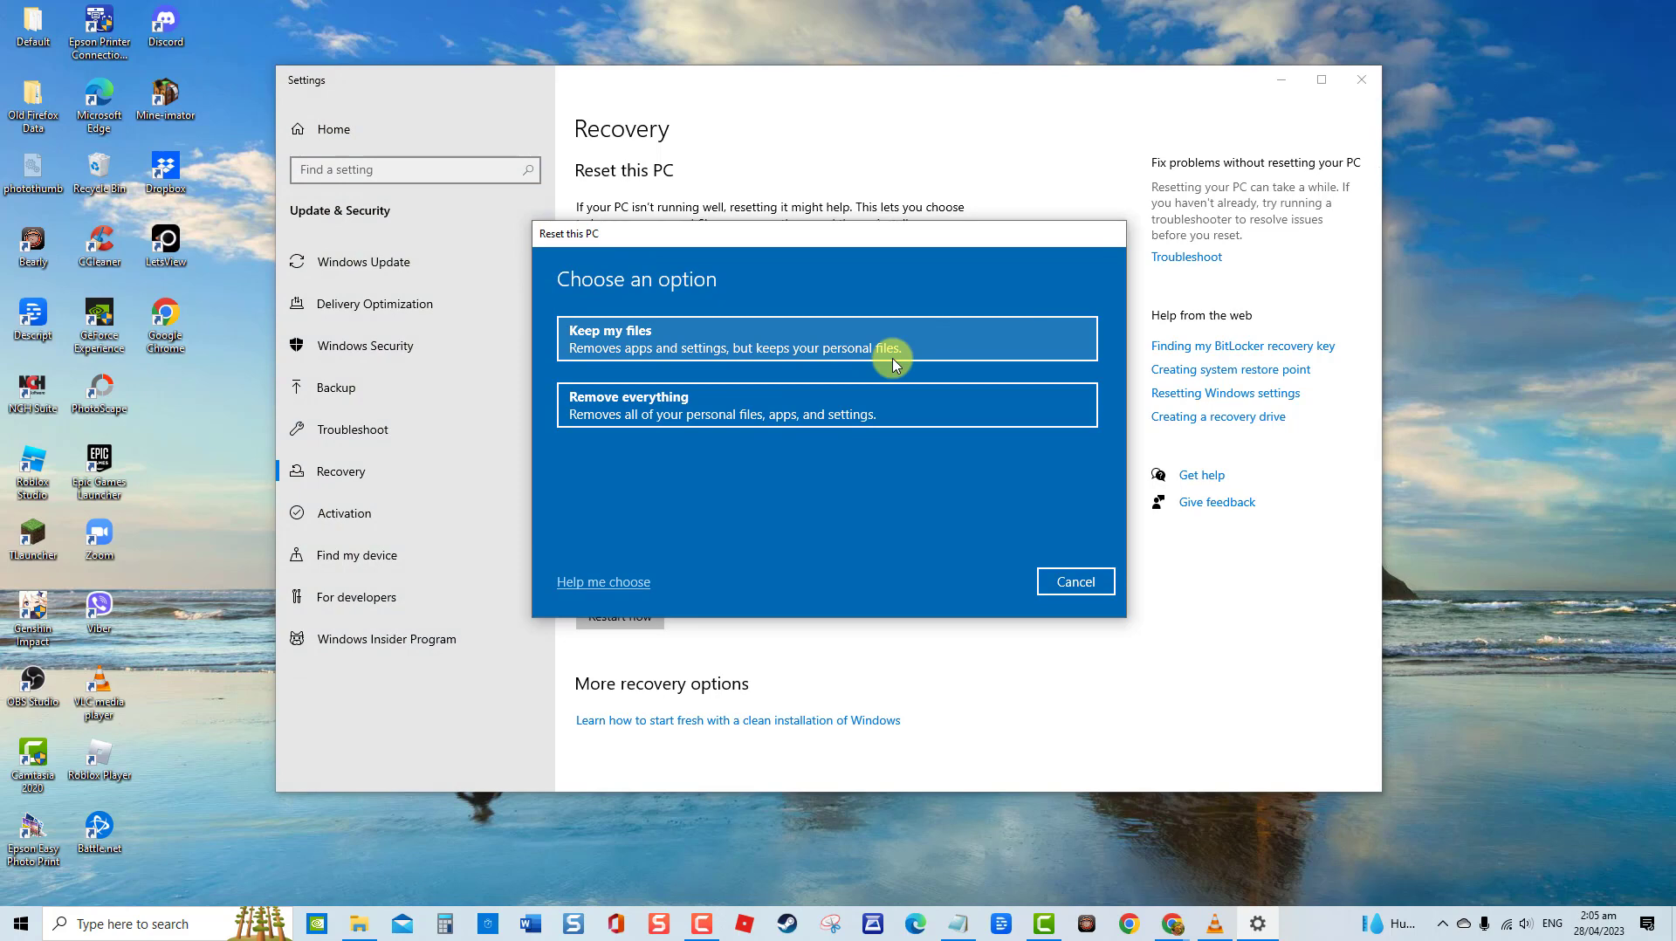
click(1076, 582)
click(1360, 79)
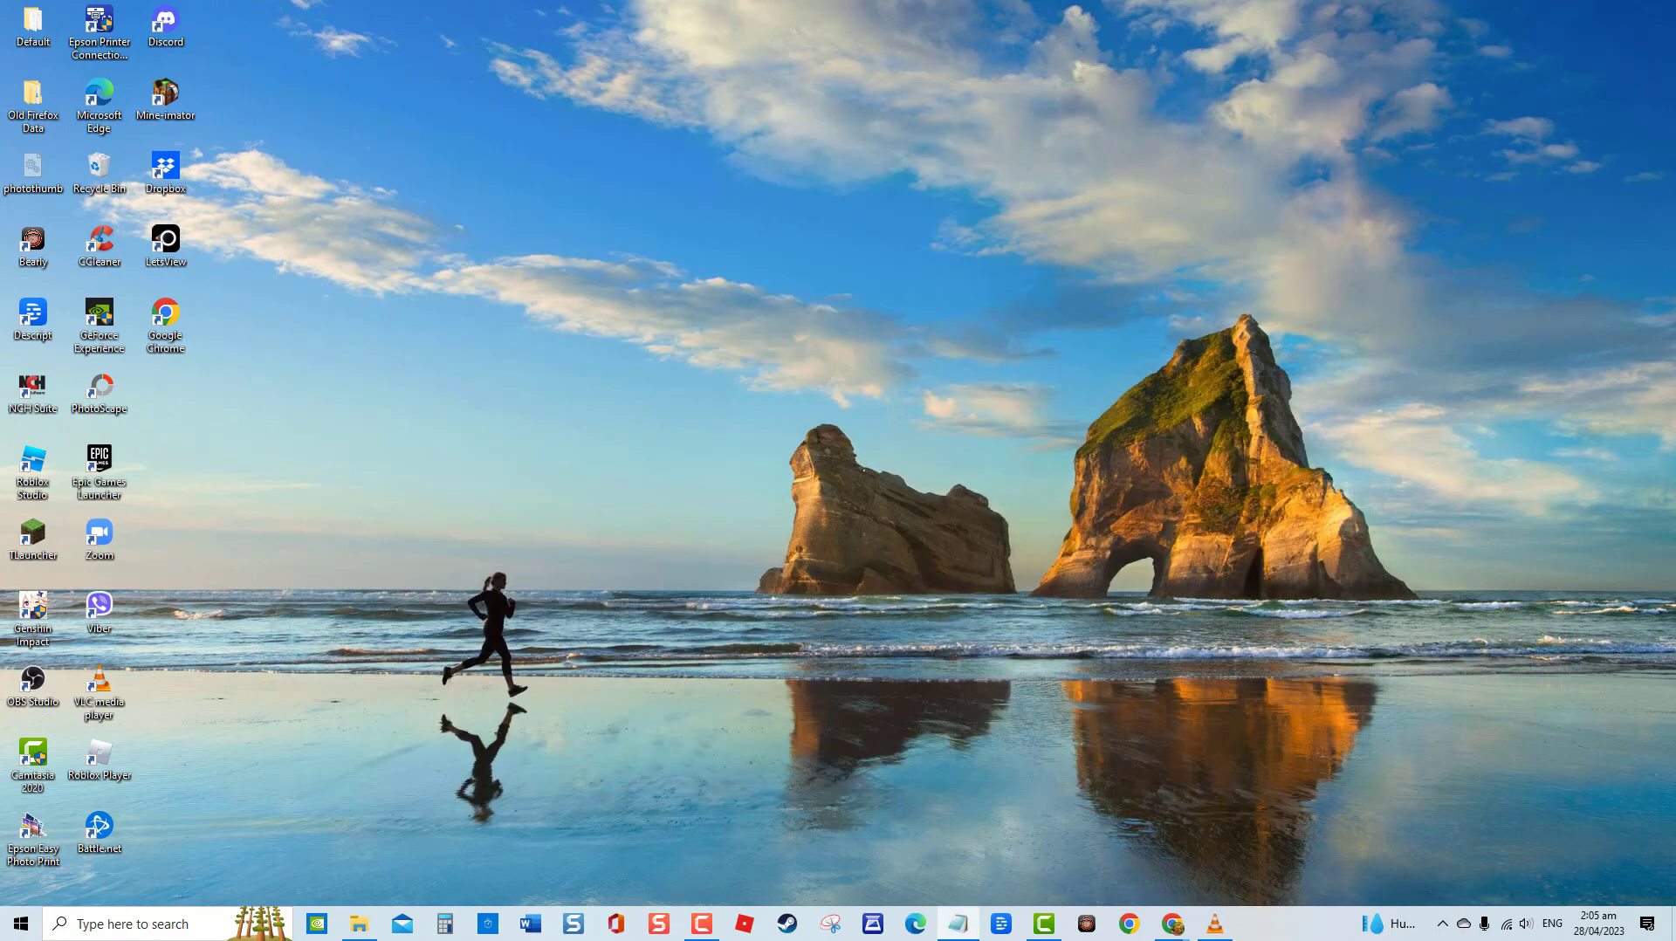